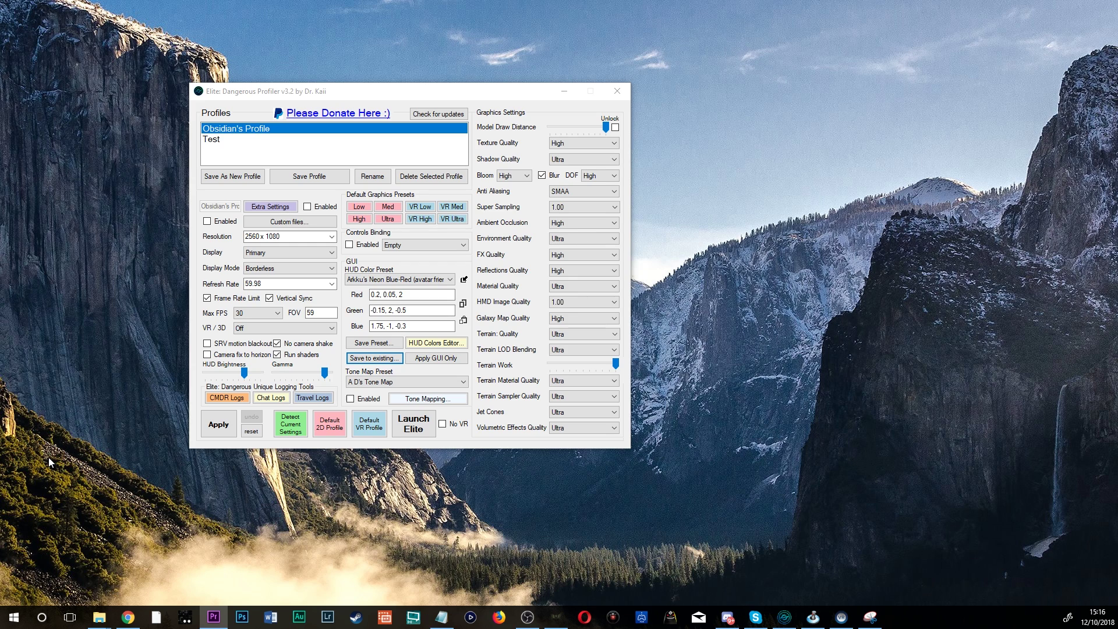
# - Compare the Test profile with Obsidian's Profile, leaving Obsidian's Profile selected
pyautogui.click(238, 141)
pyautogui.click(269, 131)
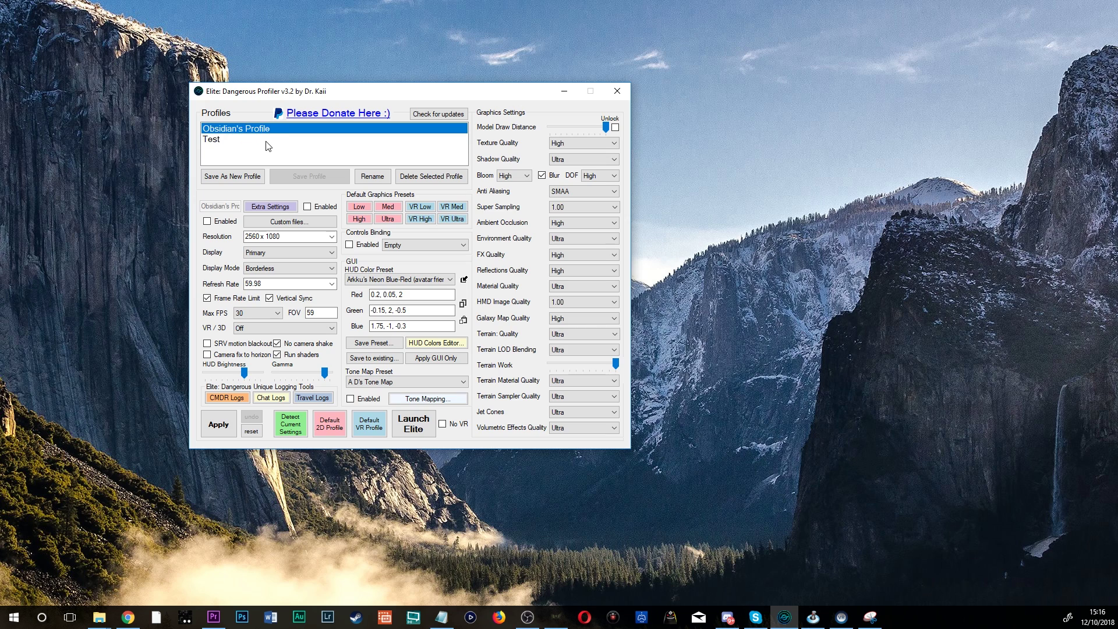
pyautogui.click(268, 136)
pyautogui.click(268, 130)
# - Switch Texture Quality to Low and back to High
pyautogui.click(559, 146)
pyautogui.click(566, 153)
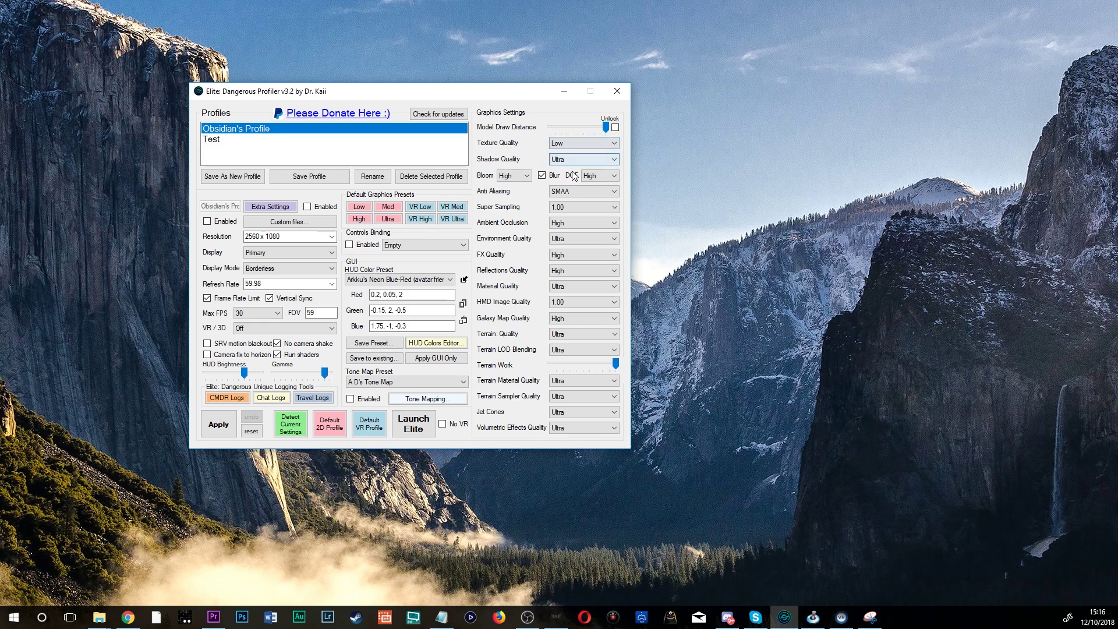
pyautogui.click(572, 146)
pyautogui.click(568, 168)
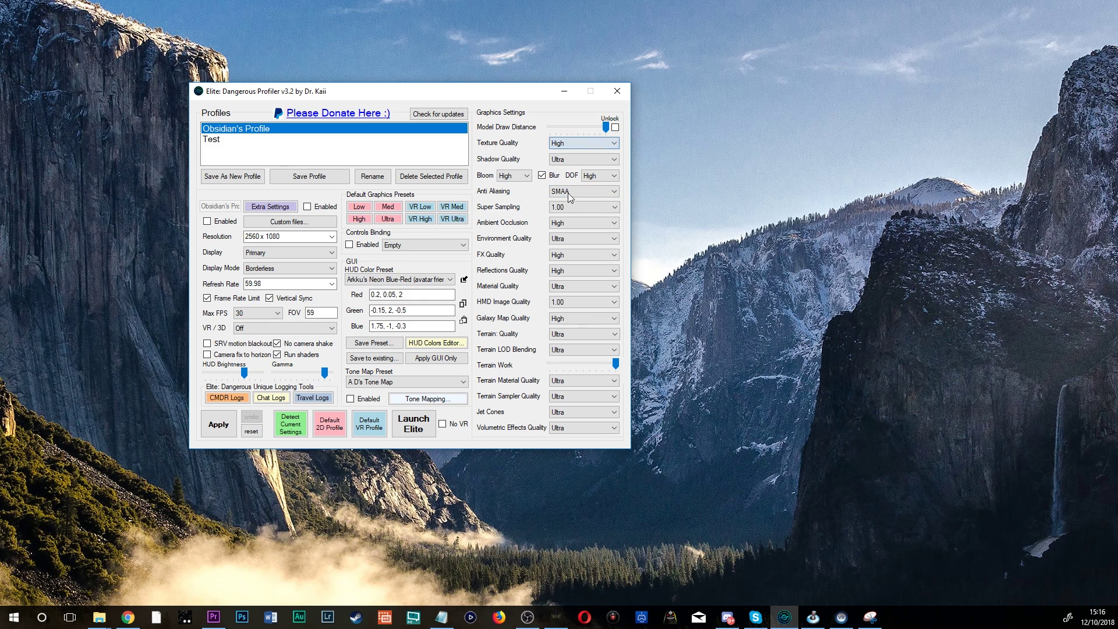
# - Switch Ambient Occlusion to Off and back to High
pyautogui.click(570, 225)
pyautogui.click(562, 233)
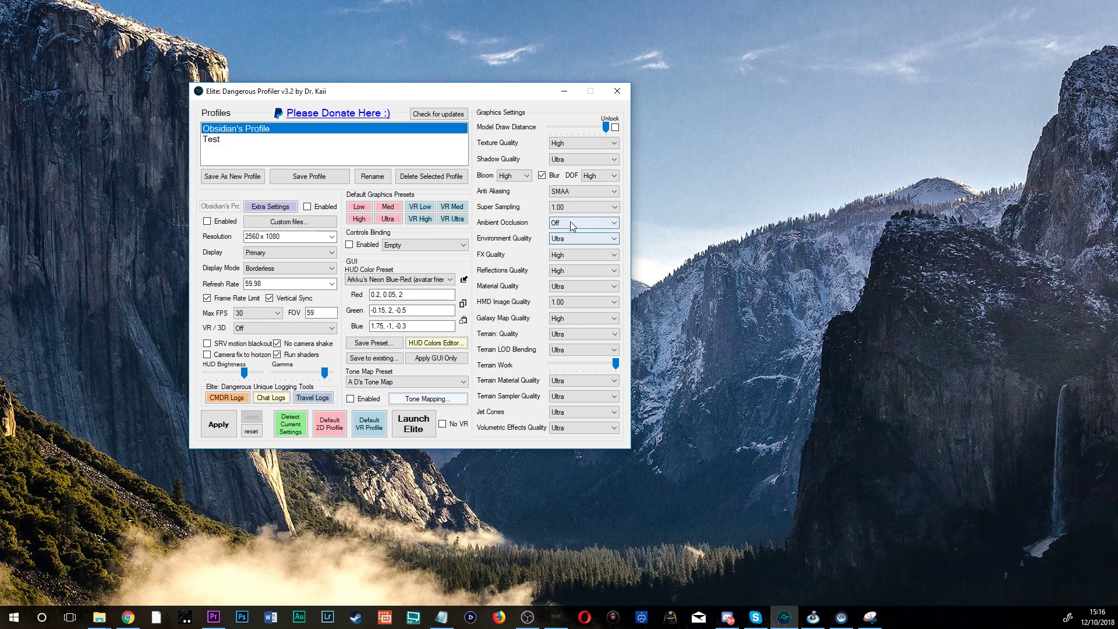
pyautogui.click(571, 223)
pyautogui.click(568, 256)
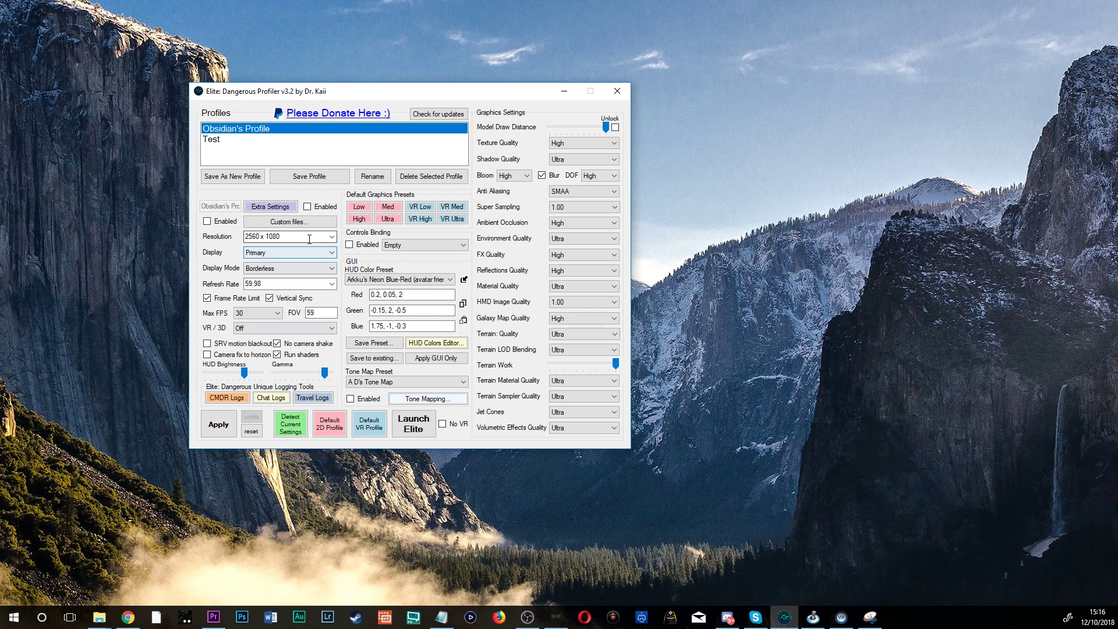
# - Review the available Resolution and Display choices without changing either setting
pyautogui.click(332, 238)
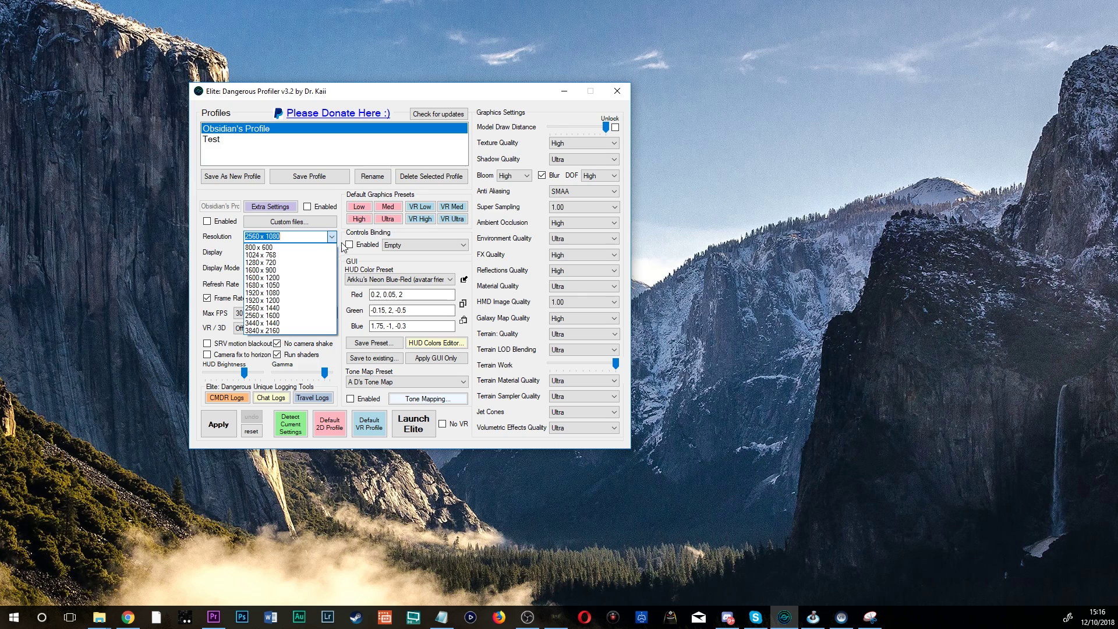
pyautogui.click(332, 237)
pyautogui.click(336, 254)
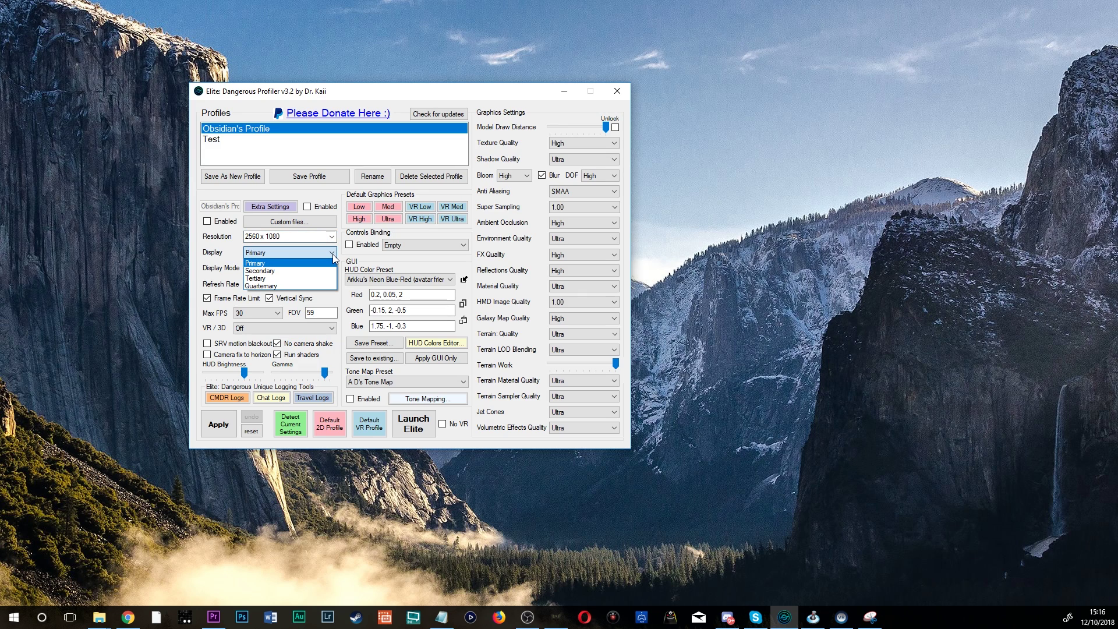
pyautogui.click(335, 254)
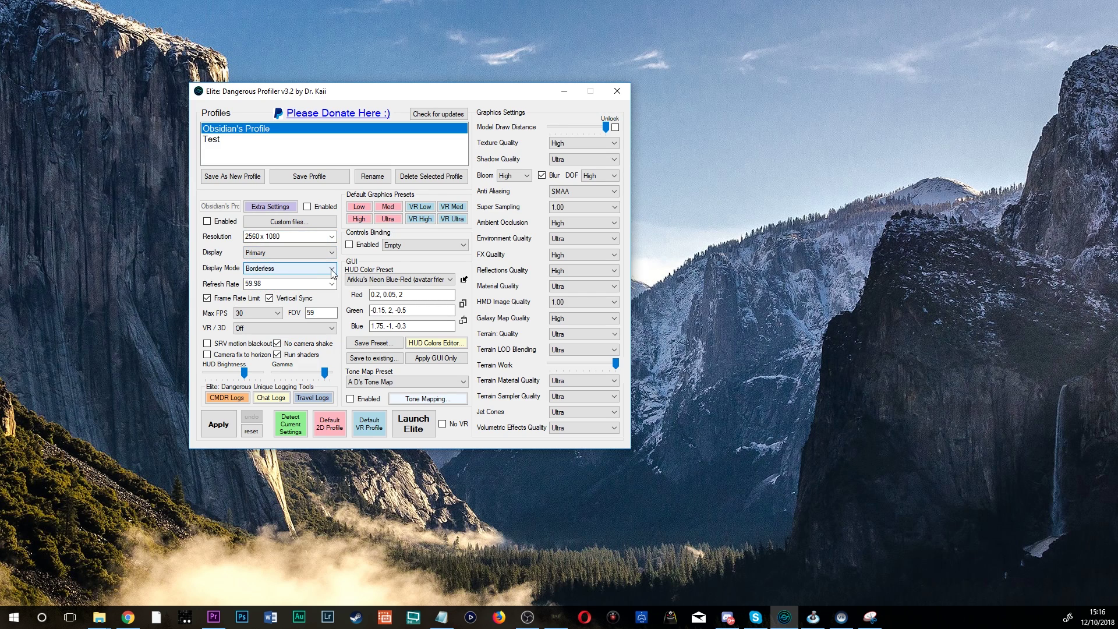
# - Open the profile's extra settings, set LightCones quality to 6 and HighResSamplesCount to 144, and raise LocalDustBrightness
pyautogui.click(277, 211)
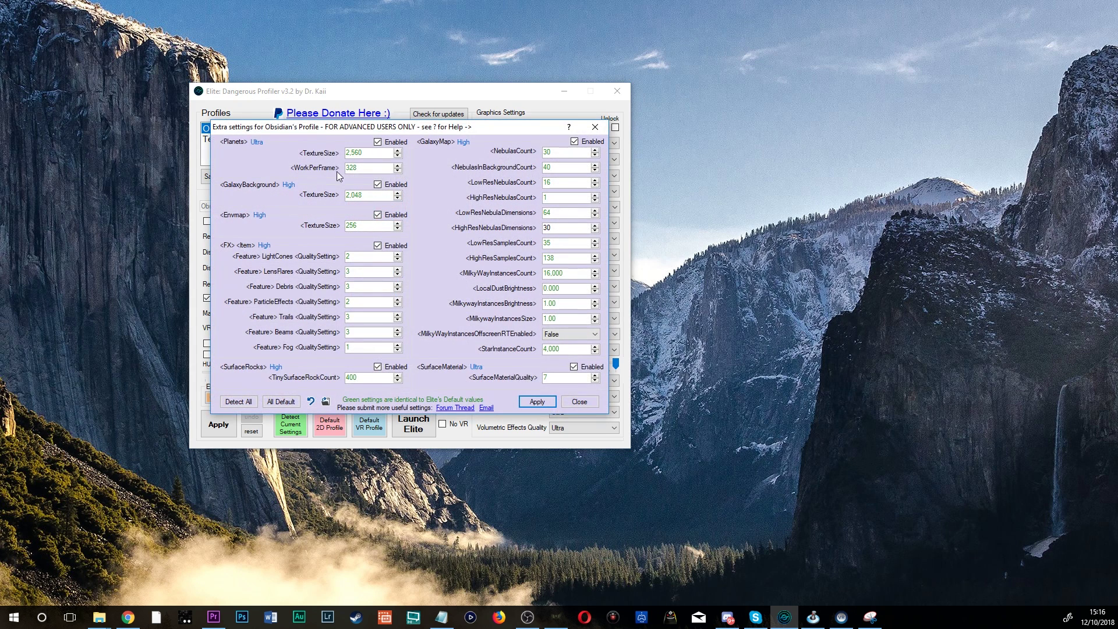
pyautogui.moveTo(342, 133); pyautogui.dragTo(443, 144)
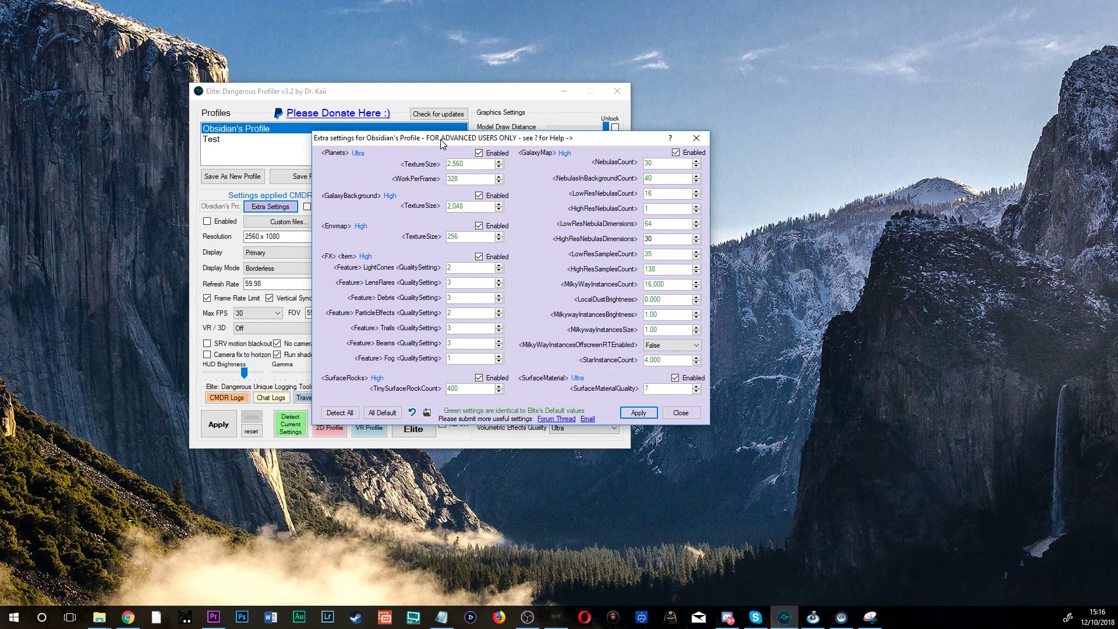
pyautogui.click(498, 266)
pyautogui.click(696, 267)
pyautogui.click(696, 298)
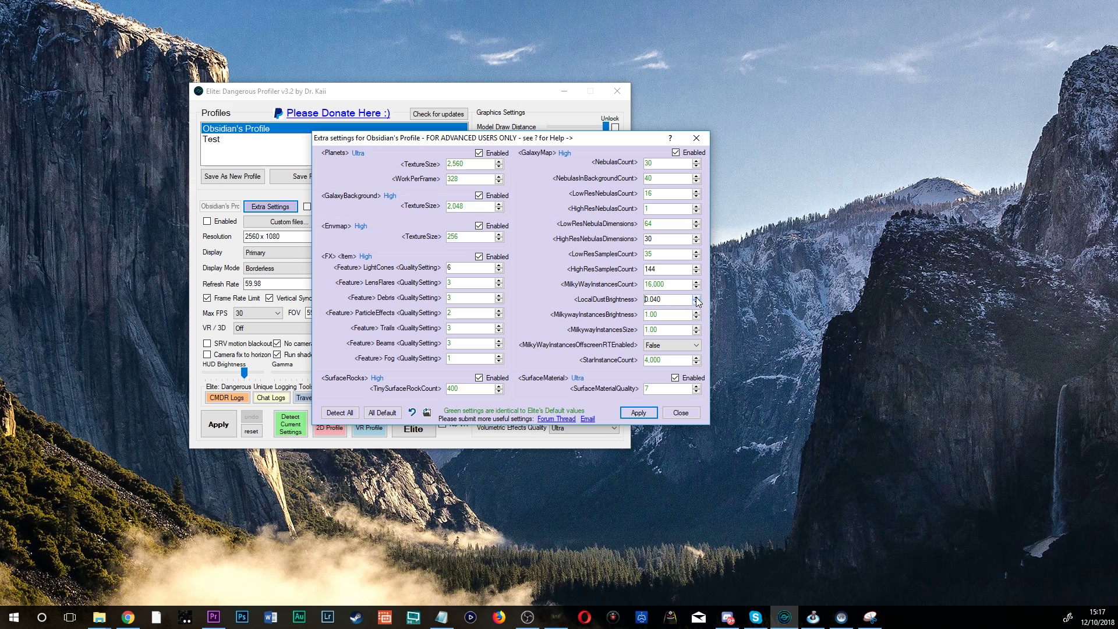
pyautogui.click(696, 297)
# - Adjust the GalaxyMap LowResSamplesCount and pick a MilkyWayInstancesOffscreenRTEnabled option
pyautogui.click(696, 252)
pyautogui.click(696, 253)
pyautogui.click(696, 252)
pyautogui.click(696, 252)
pyautogui.click(660, 346)
pyautogui.click(653, 356)
# - Raise the TinySurfaceRockCount value under SurfaceRocks
pyautogui.click(498, 387)
pyautogui.click(498, 386)
pyautogui.click(498, 386)
pyautogui.click(498, 387)
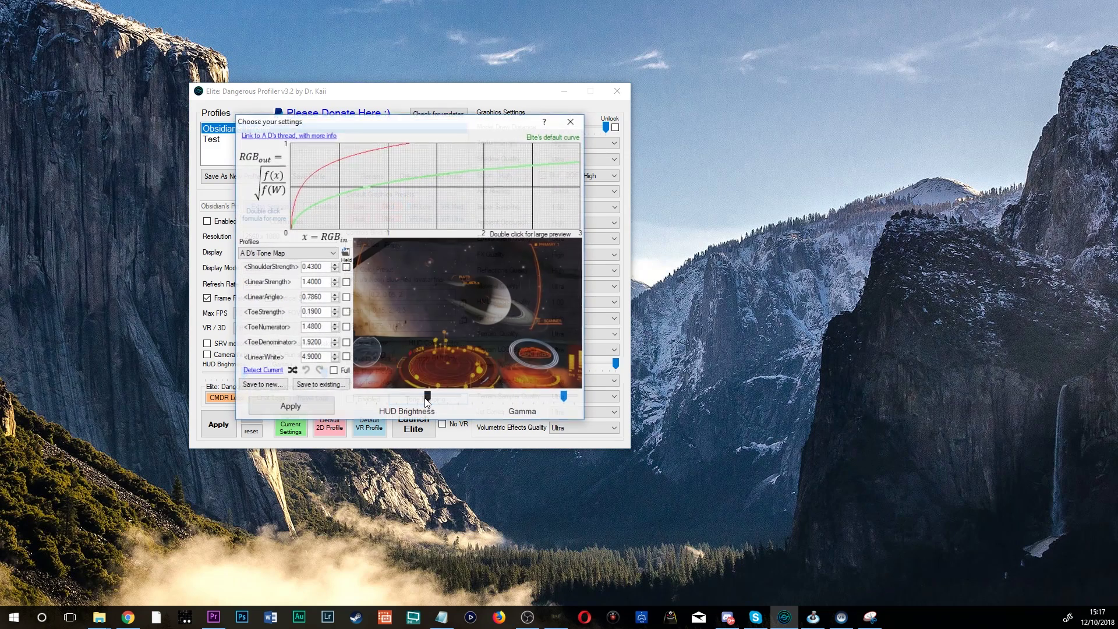
# - Set LinearStrength of A D's Tone Map to 2.8000
pyautogui.moveTo(404, 127); pyautogui.dragTo(426, 128)
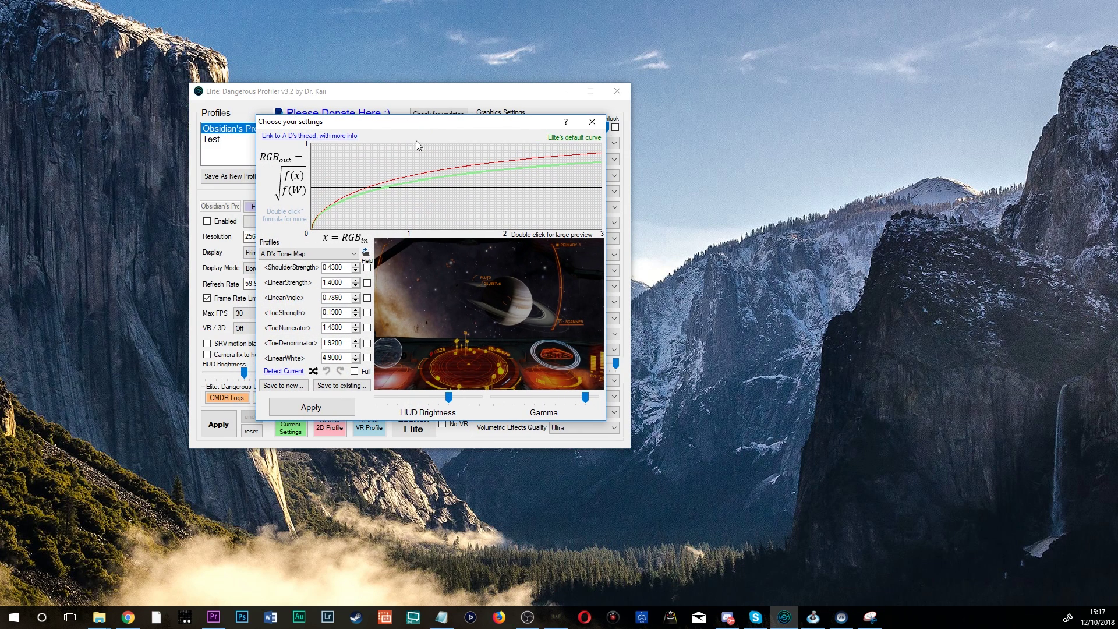
pyautogui.click(331, 282)
pyautogui.write('8')
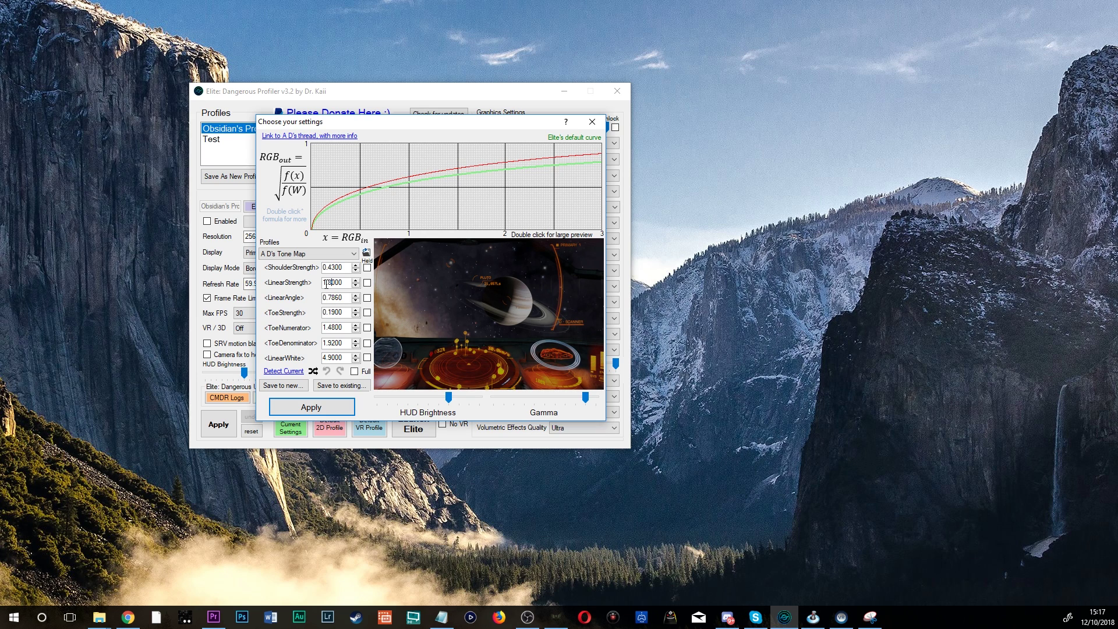
pyautogui.moveTo(327, 284); pyautogui.dragTo(323, 284)
pyautogui.write('2')
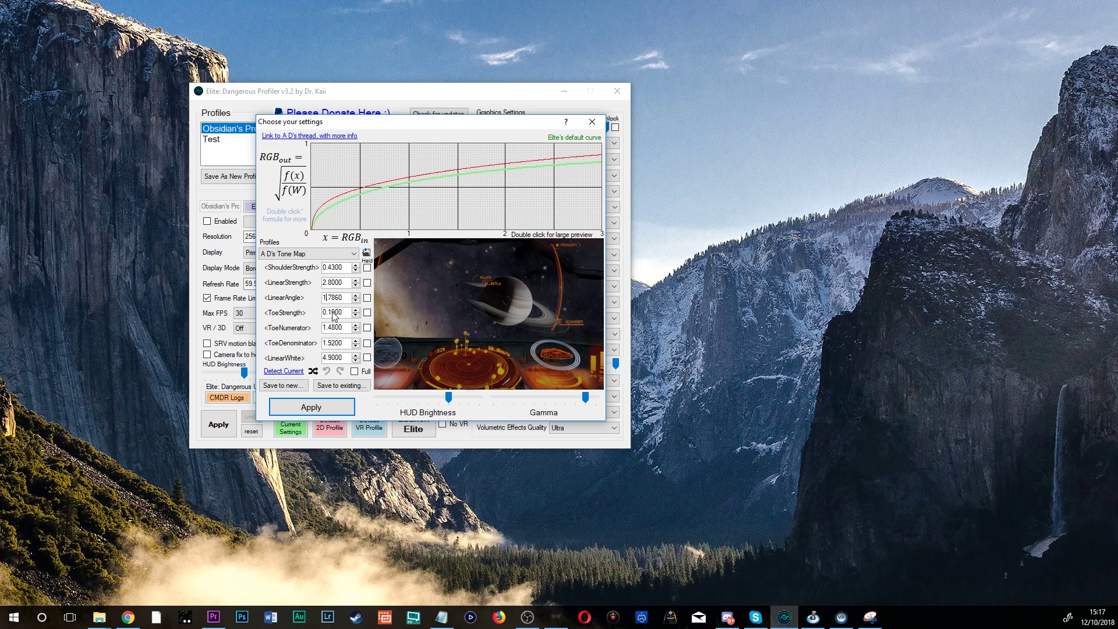
# - Set the tone map's LinearAngle to 0.2860, keeping ToeStrength at 0.1900
pyautogui.moveTo(336, 313); pyautogui.dragTo(332, 313)
pyautogui.write('9')
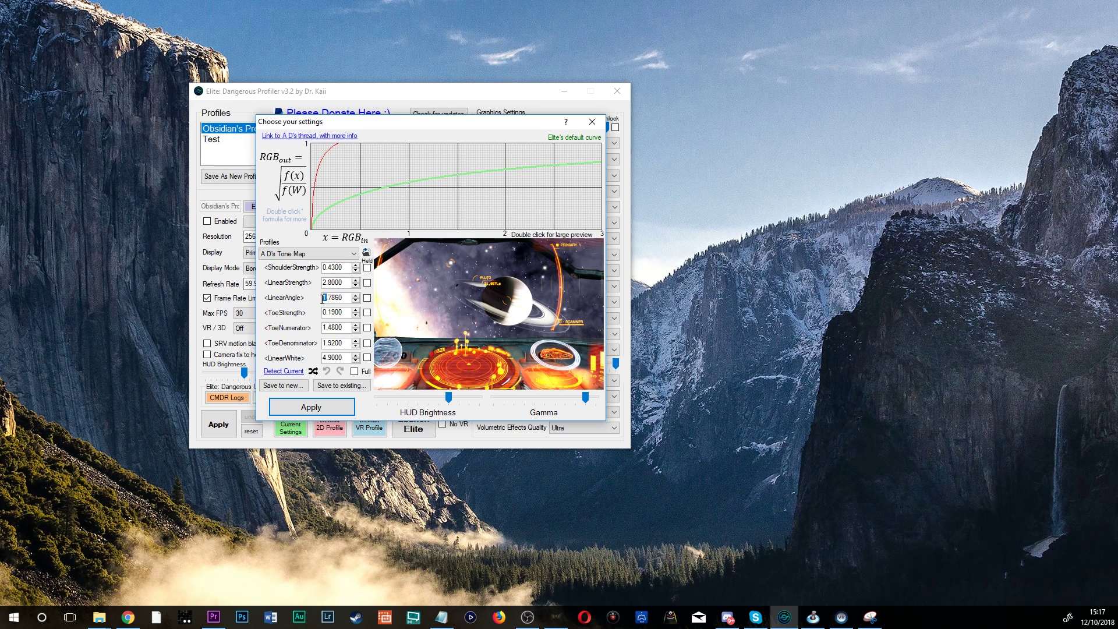
pyautogui.click(330, 298)
pyautogui.write('2')
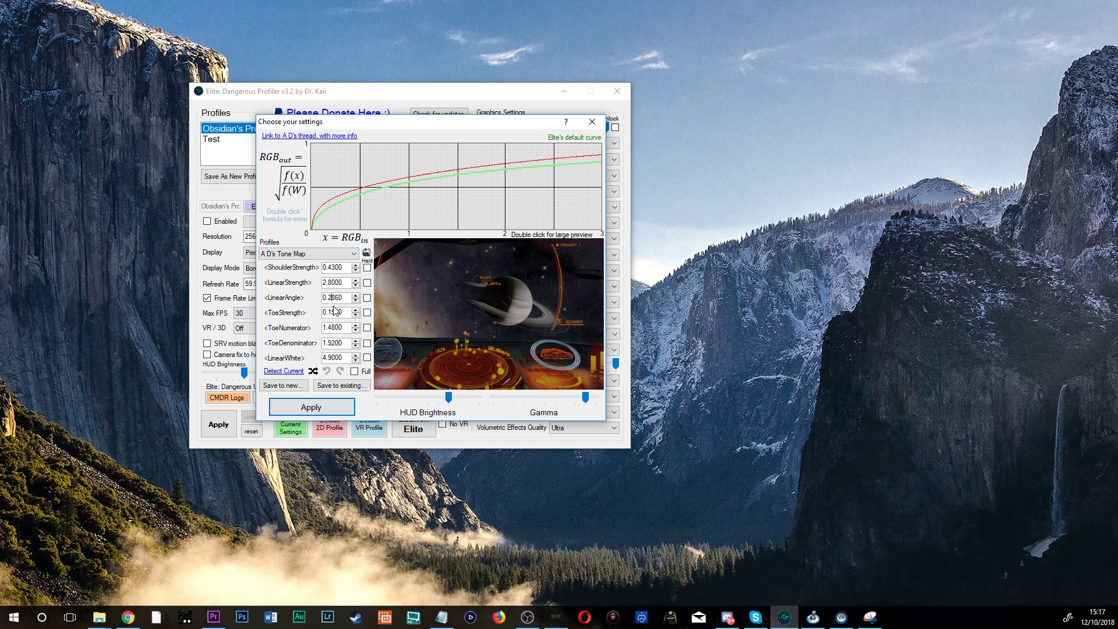
pyautogui.click(339, 315)
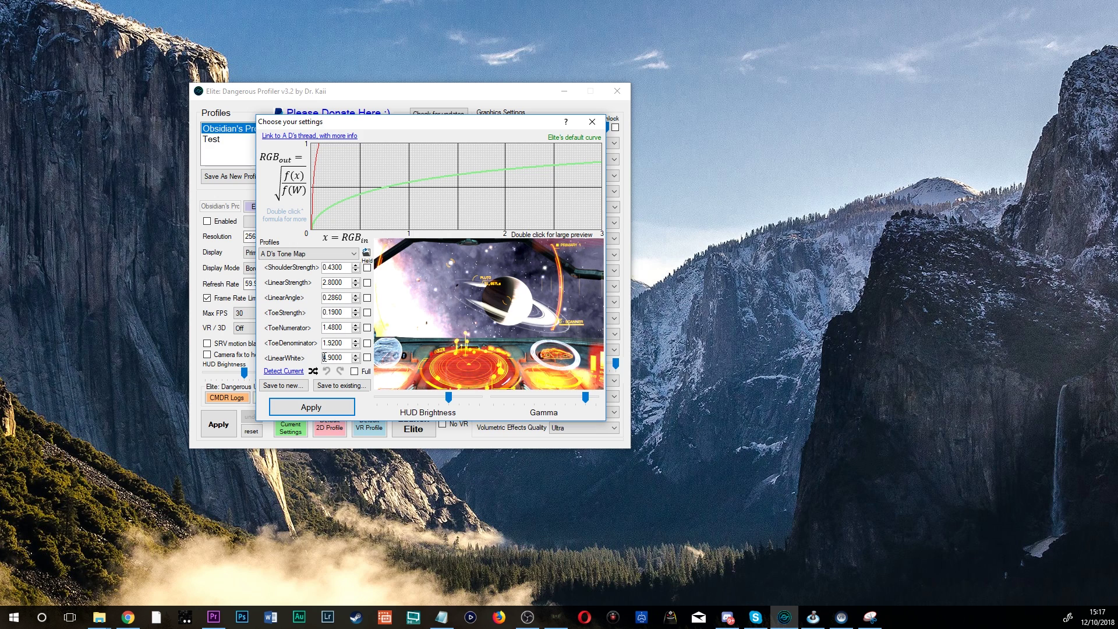
# - Set the tone map's LinearWhite to 0.9000 and ToeDenominator to 1.2200
pyautogui.write('.')
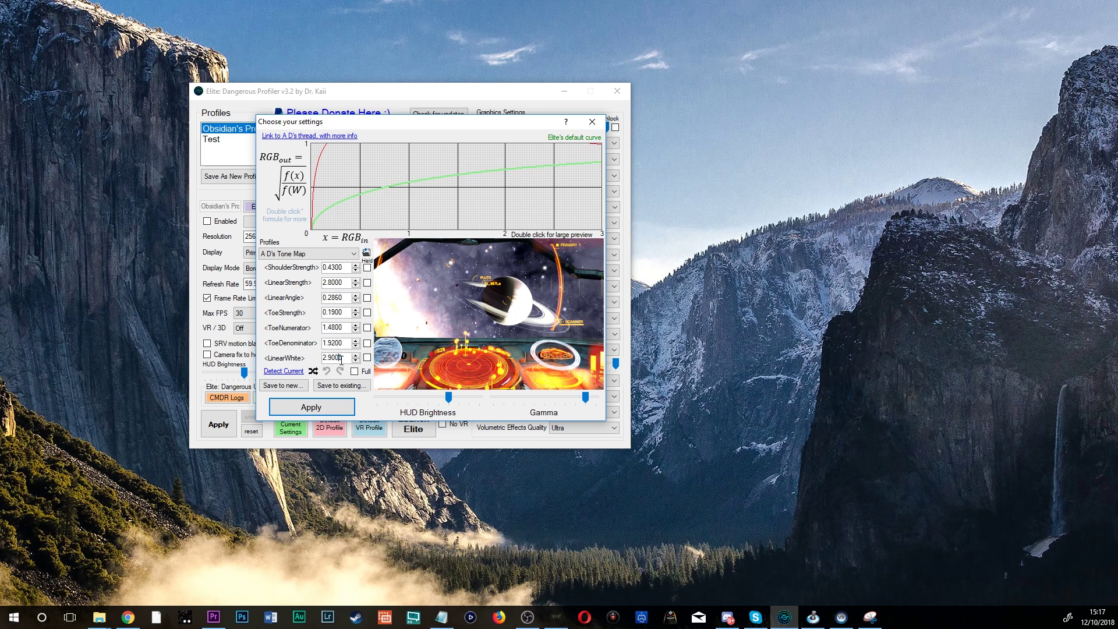
pyautogui.write('.')
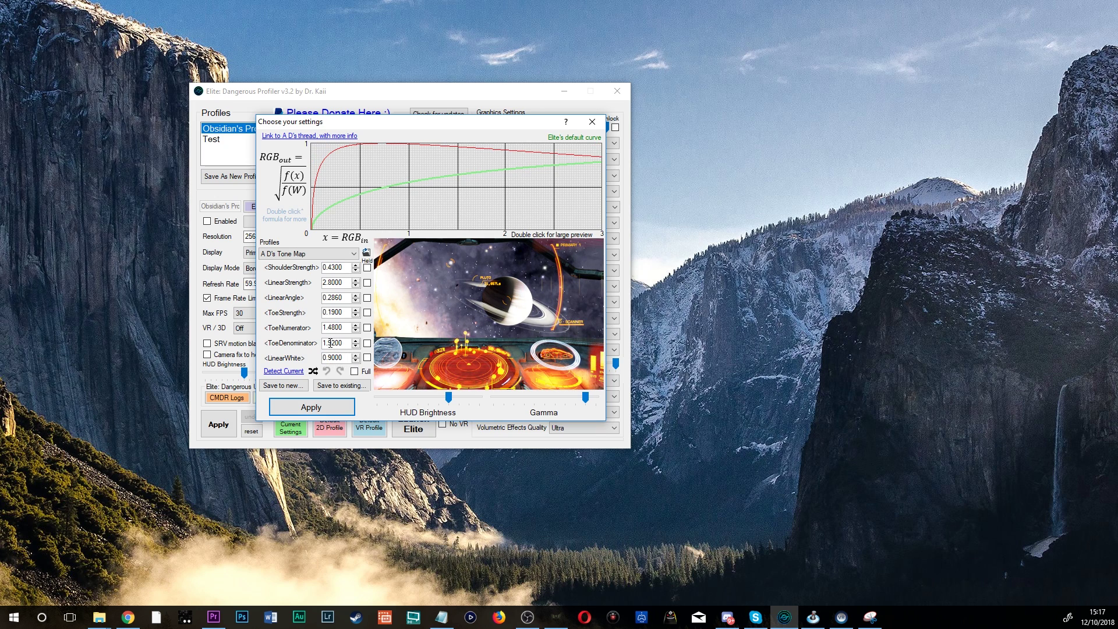
pyautogui.write('2')
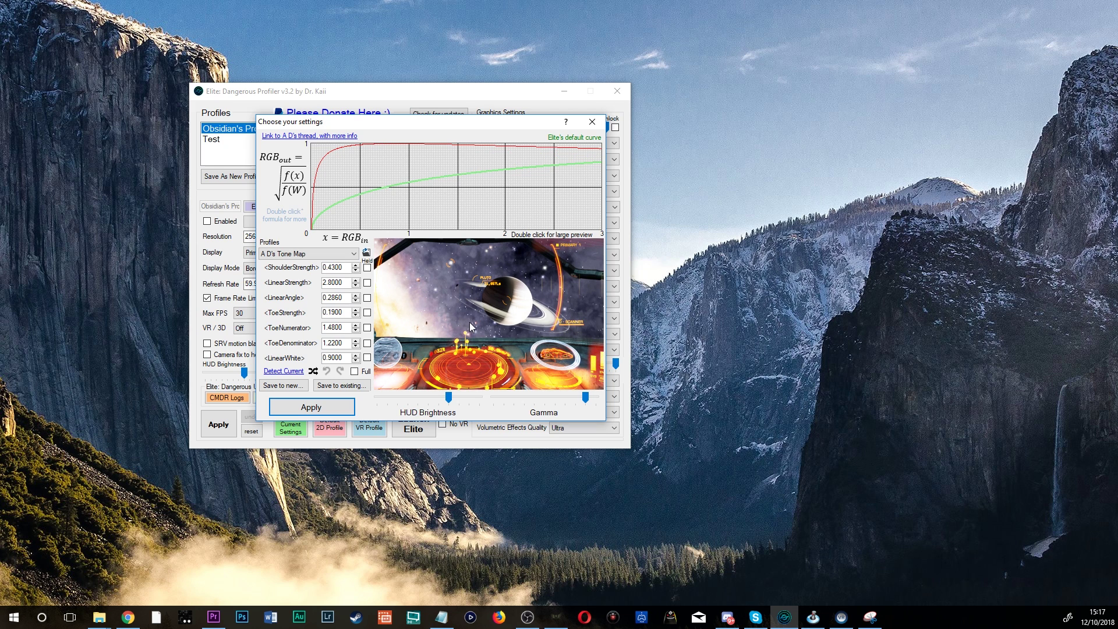
# - Open the large tone map preview and choose one of the Psychedelic tone map profiles
pyautogui.doubleClick(477, 309)
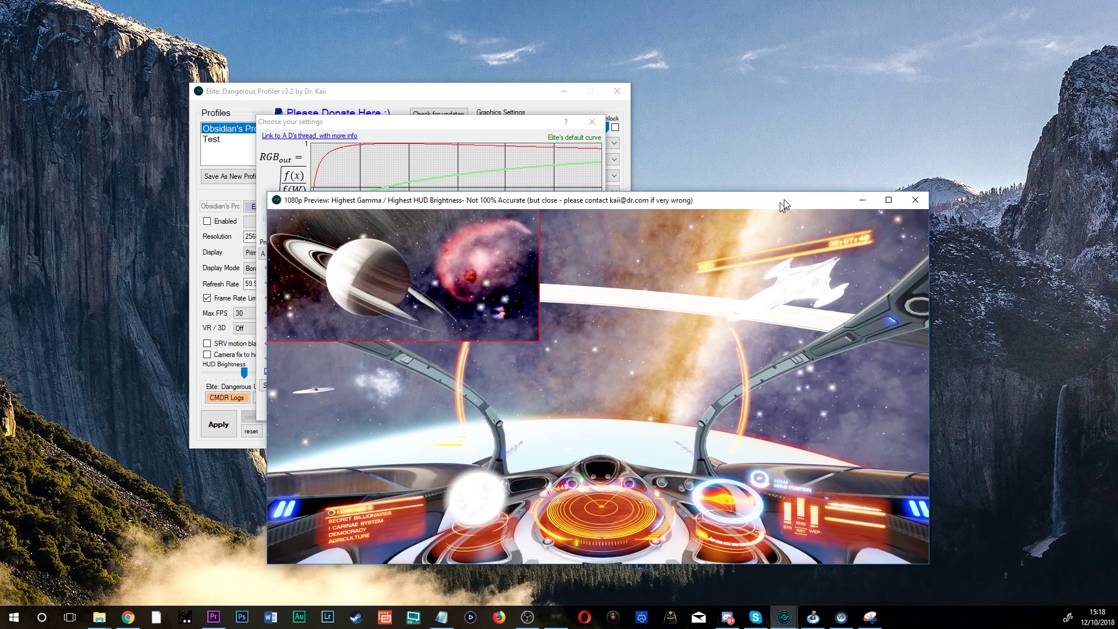
pyautogui.click(307, 255)
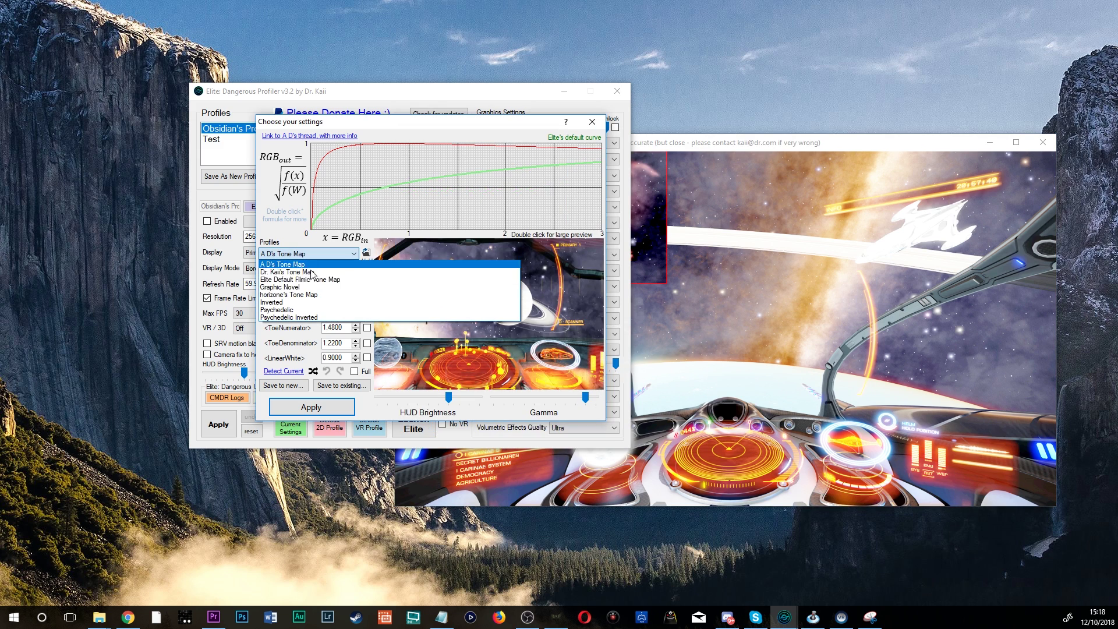
pyautogui.click(317, 313)
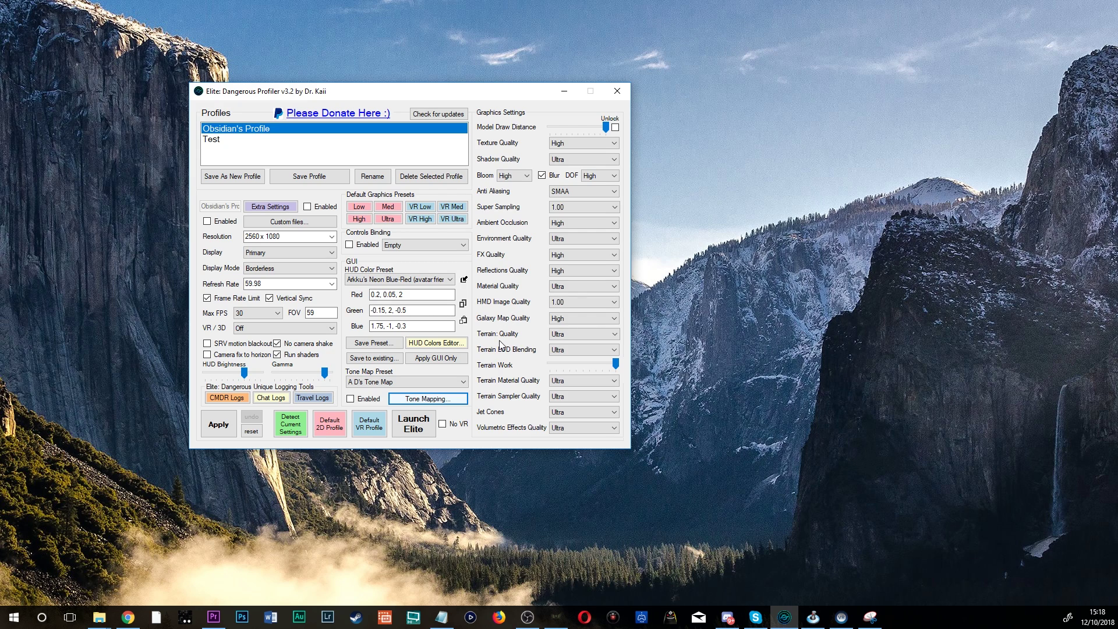
# - Open the HUD Colors Editor and try the saved Distinctive Green and NO2O Deep Sky Blue_Burley Wood color profiles
pyautogui.click(445, 344)
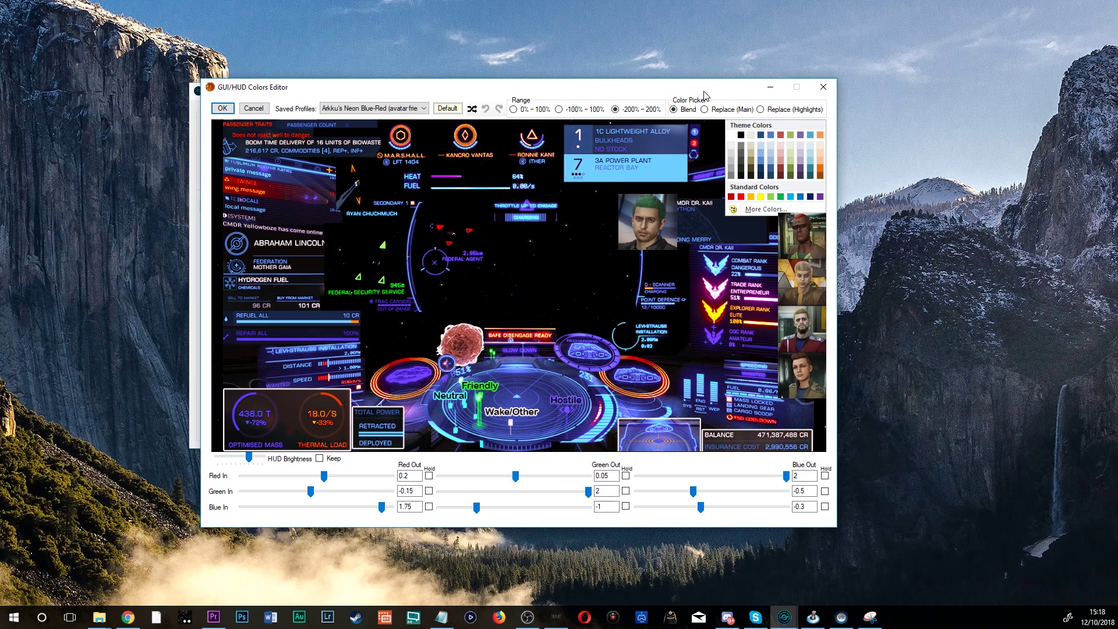
pyautogui.click(408, 109)
pyautogui.click(394, 138)
pyautogui.click(394, 109)
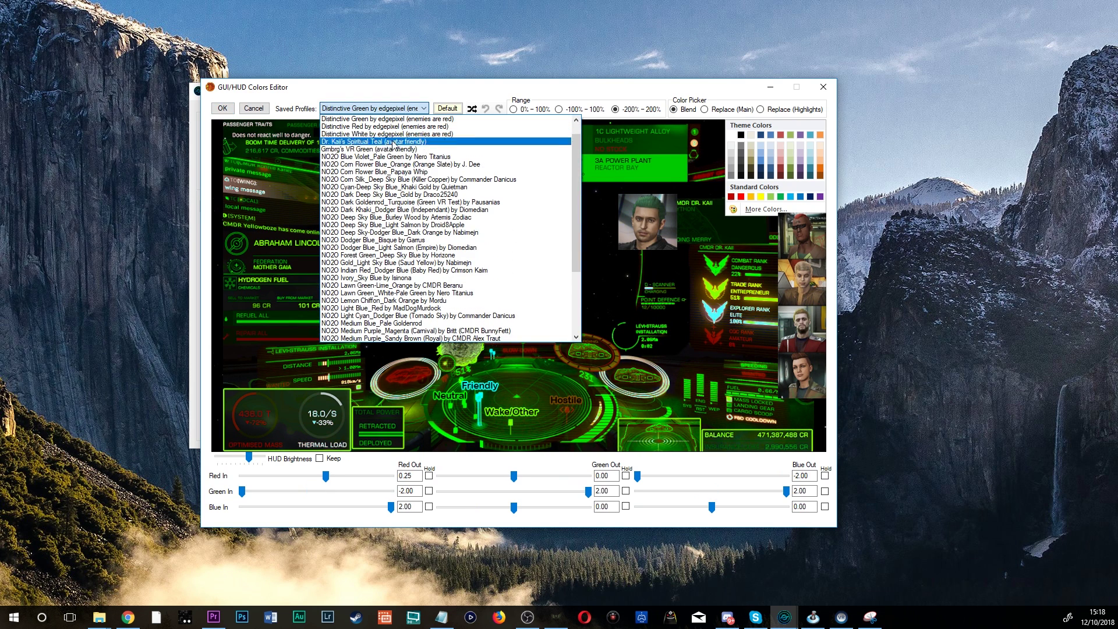
pyautogui.click(390, 117)
pyautogui.click(391, 109)
pyautogui.click(381, 180)
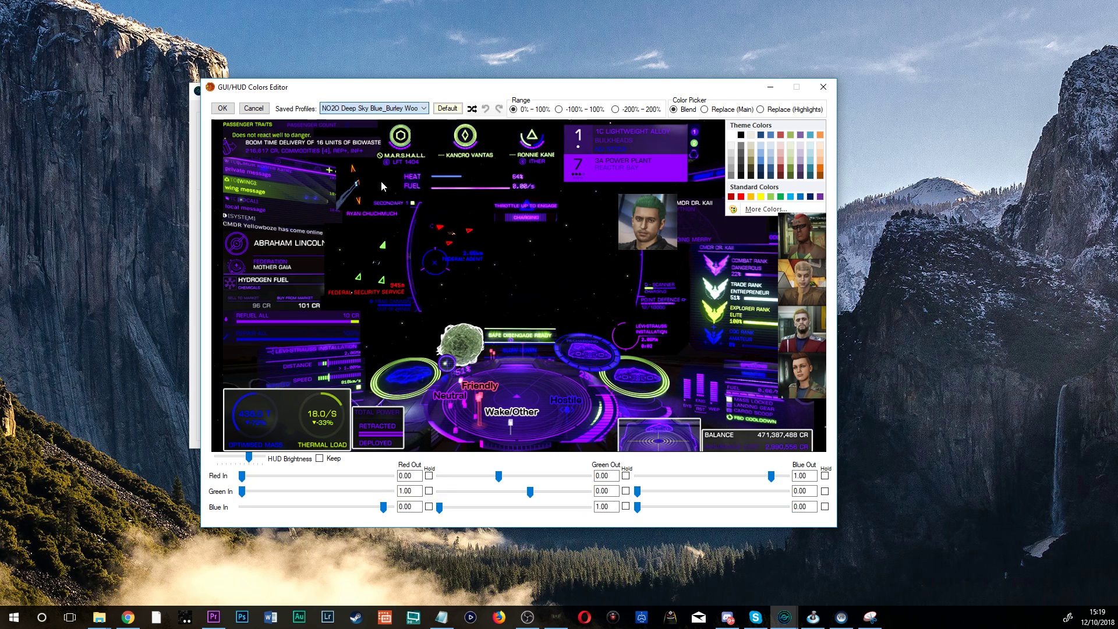
# - Try the NO2O Medium Blue_Pale Goldenrod, Orange_Powder Blue and Plum_Turquoise HUD color profiles
pyautogui.click(385, 109)
pyautogui.click(379, 224)
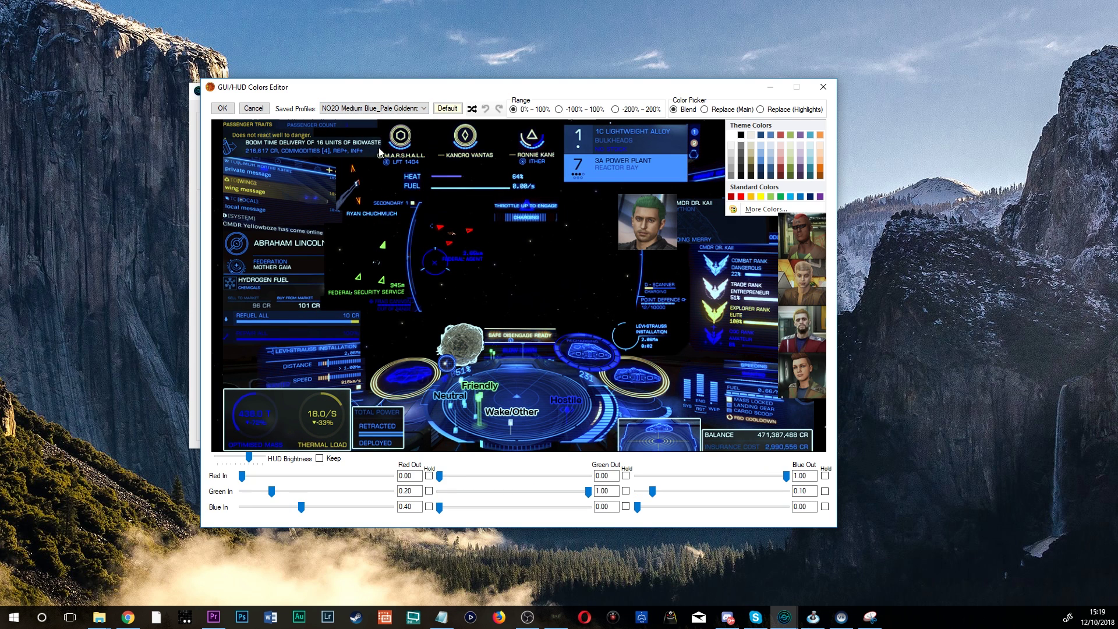
pyautogui.click(381, 109)
pyautogui.click(380, 256)
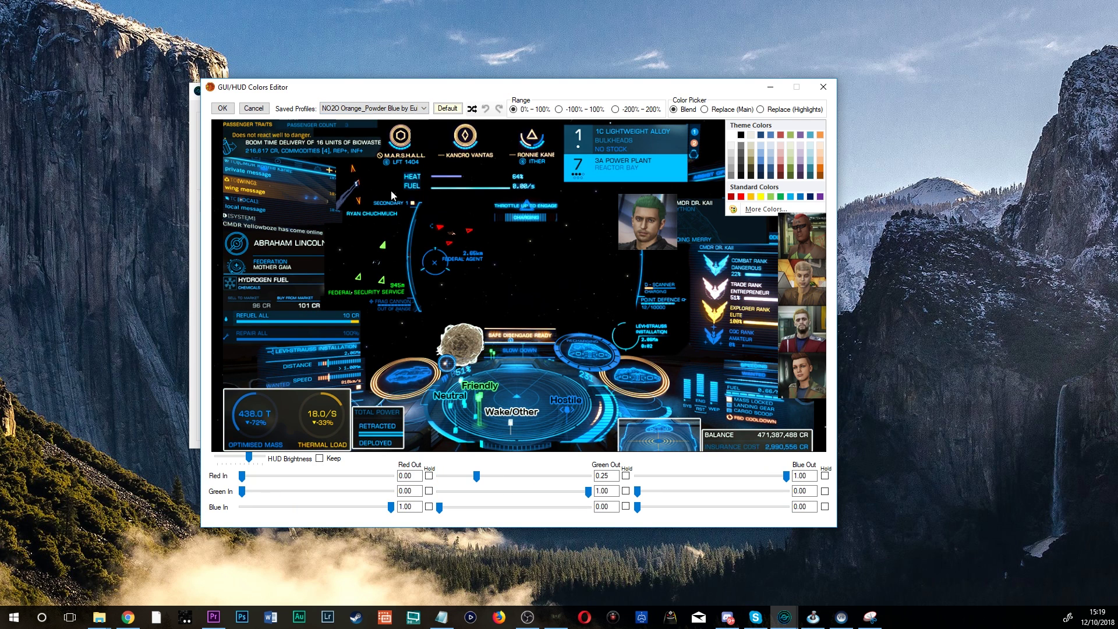
pyautogui.click(384, 109)
pyautogui.click(389, 263)
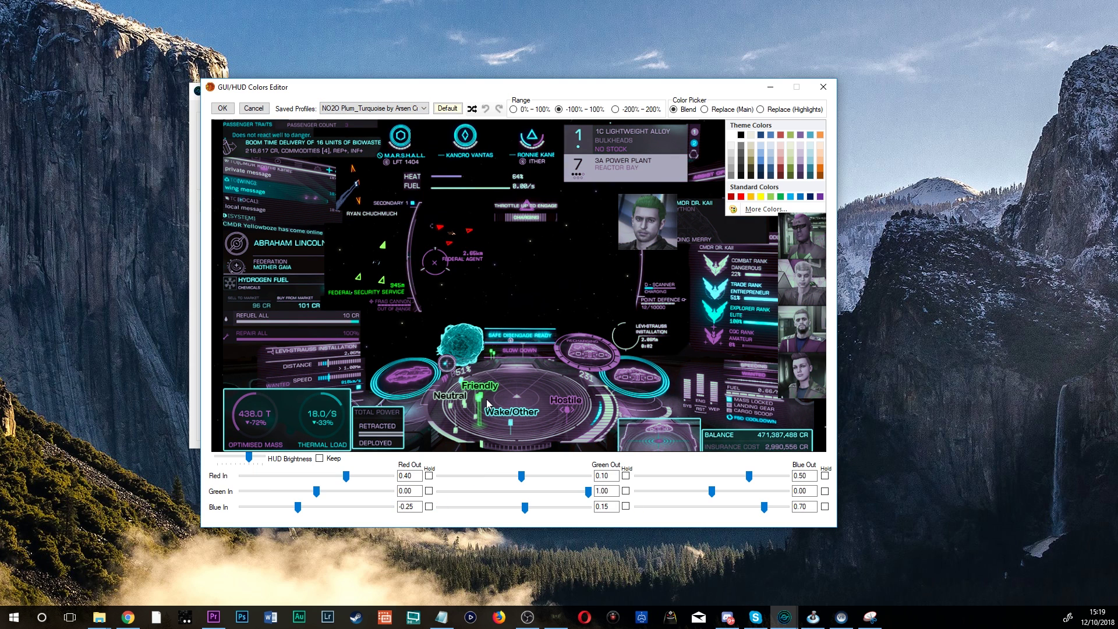
# - Load the NO2O Red_Deep Sky Blue profile and set Green Out to 0.7 for Green In and 0.13 for Blue In
pyautogui.click(383, 109)
pyautogui.click(407, 271)
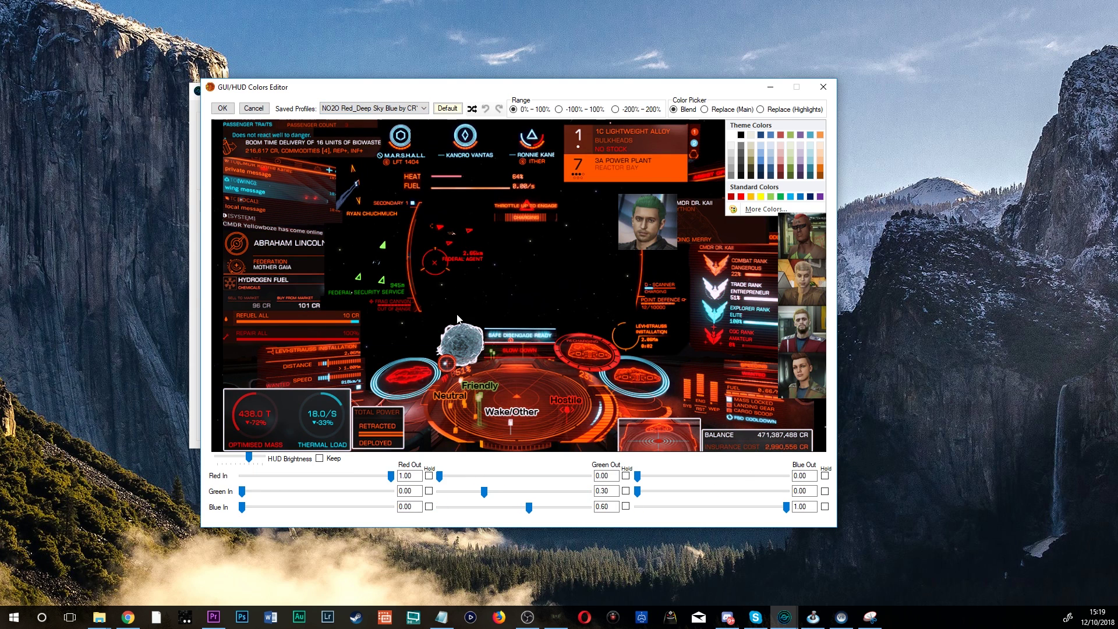
pyautogui.moveTo(484, 492); pyautogui.dragTo(458, 508)
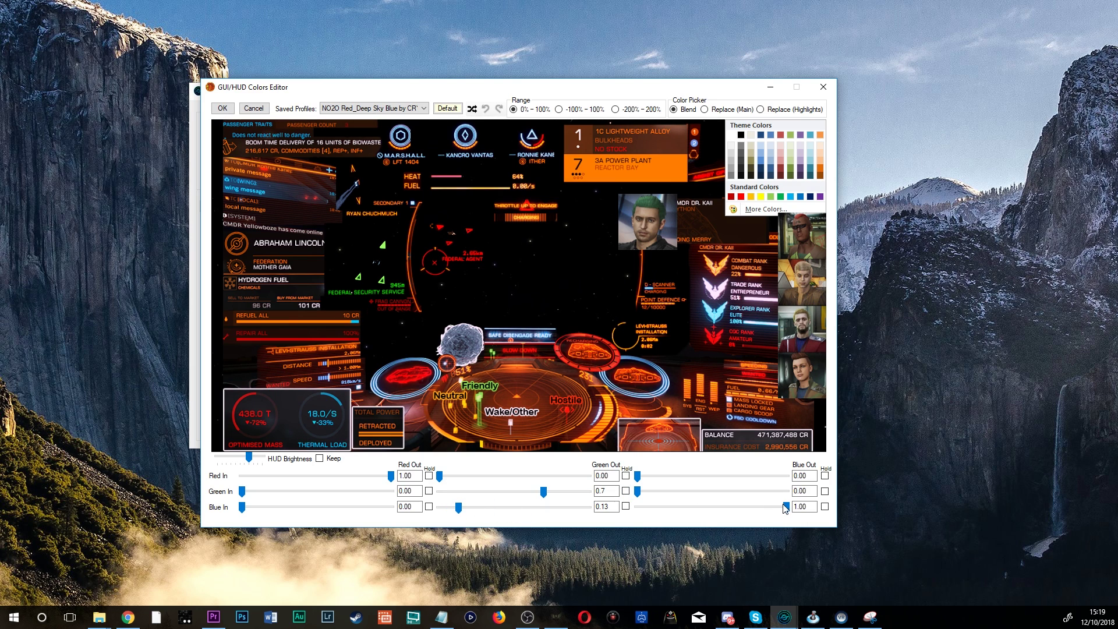
# - Set Blue Out to 0.02 for Red In and 0.29 for Blue In, and adjust it for Green In
pyautogui.moveTo(786, 508); pyautogui.dragTo(733, 492)
pyautogui.moveTo(639, 477)
pyautogui.mouseDown()
pyautogui.moveTo(767, 479)
pyautogui.moveTo(640, 476)
pyautogui.mouseUp()
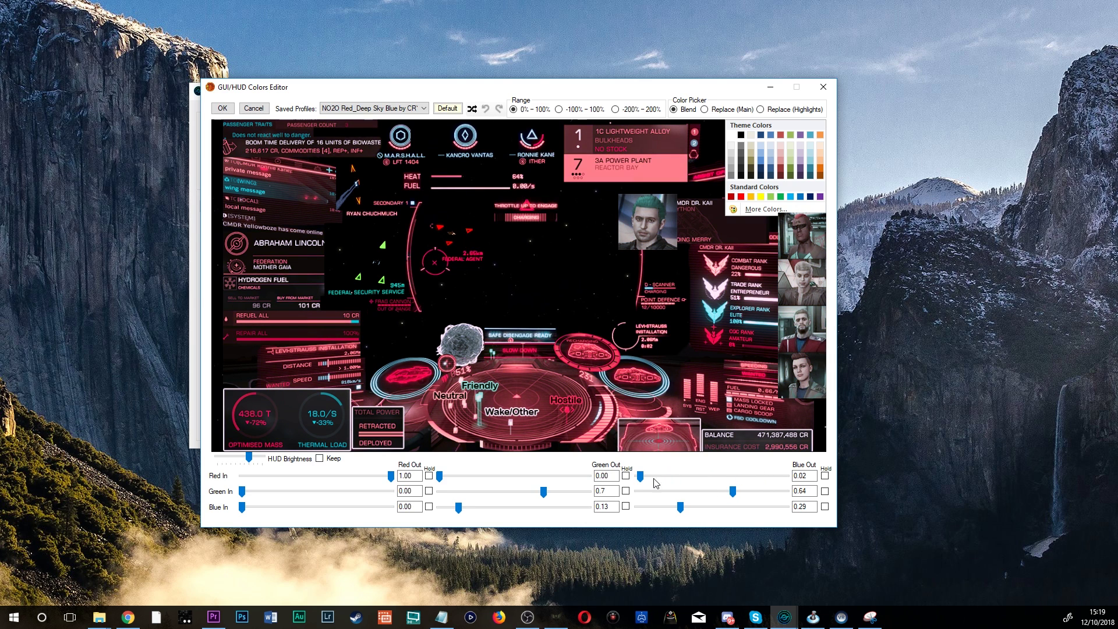
pyautogui.moveTo(733, 492); pyautogui.dragTo(675, 492)
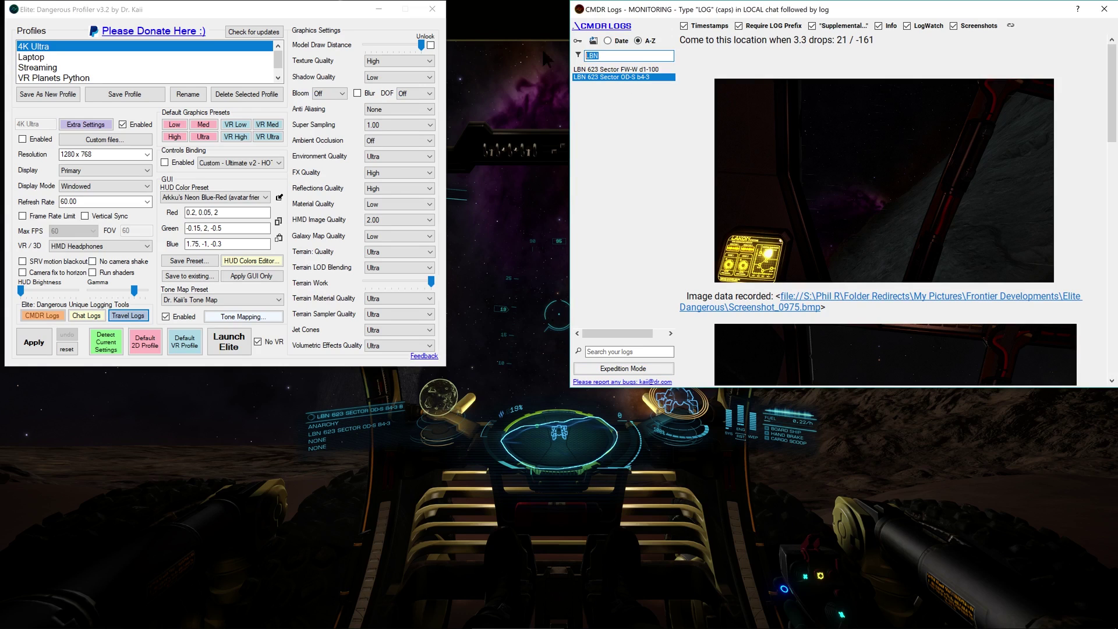
# - In CMDR Logs, clear the profile name filter and search the logs for "test"
pyautogui.press('BackSpace')
pyautogui.click(629, 352)
pyautogui.write('test')
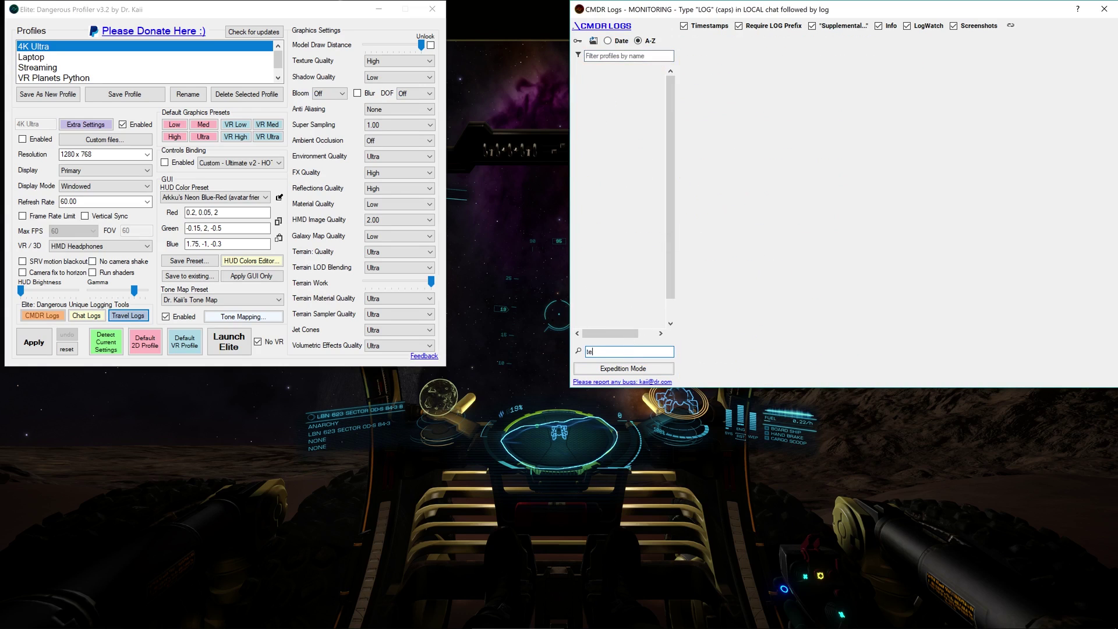
# - Open the Pethes log from the search results, look through its entries, and close CMDR Logs
pyautogui.click(614, 190)
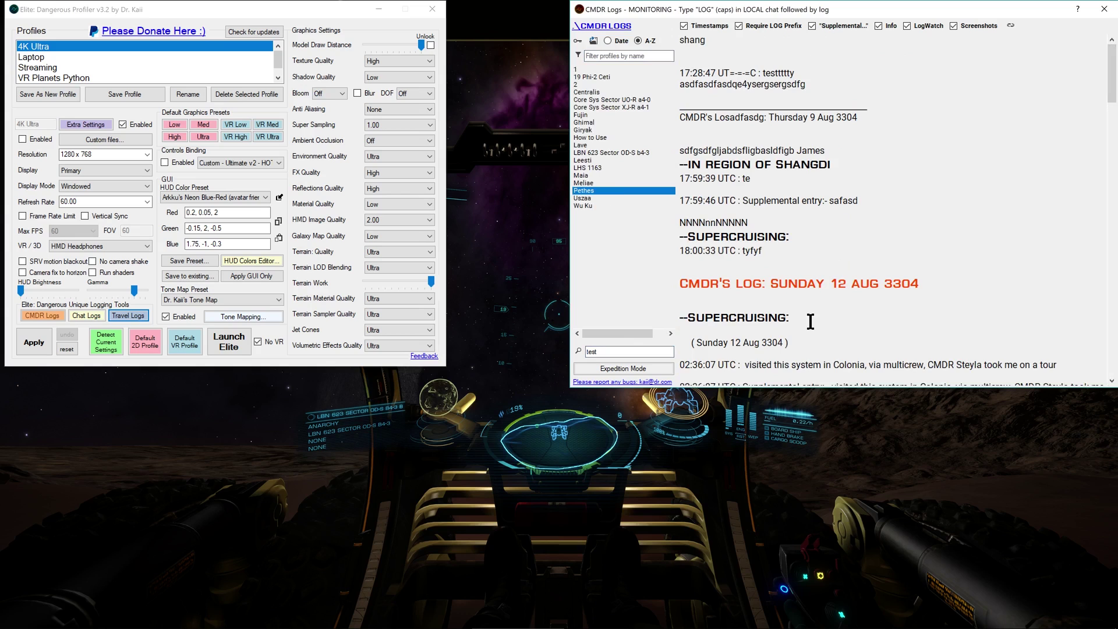
pyautogui.scroll(-10, 778, 291)
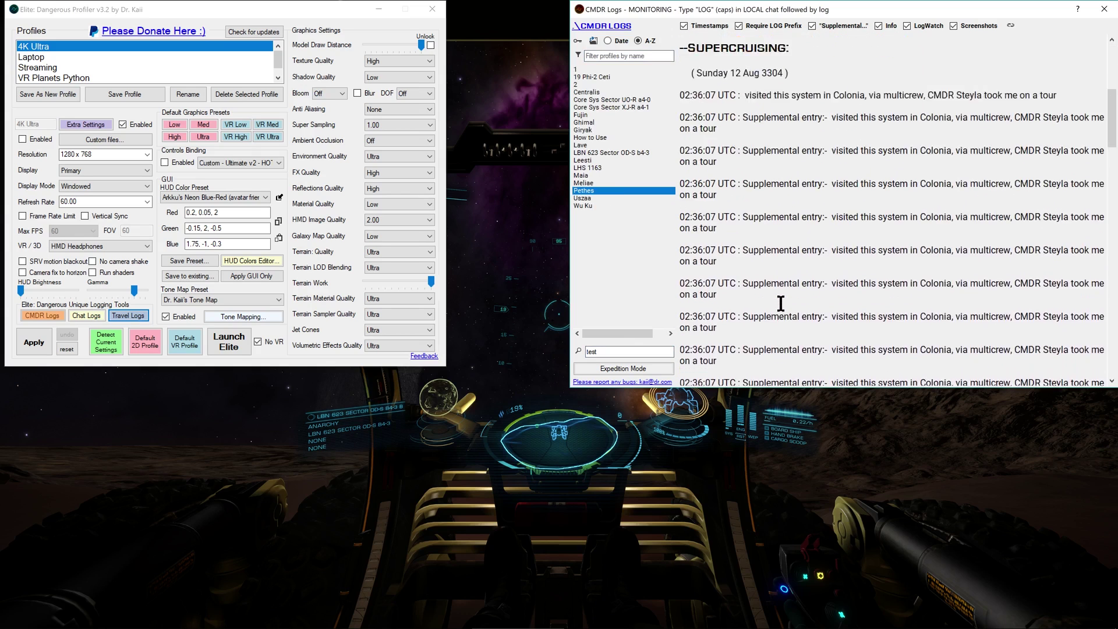
pyautogui.scroll(-15, 780, 304)
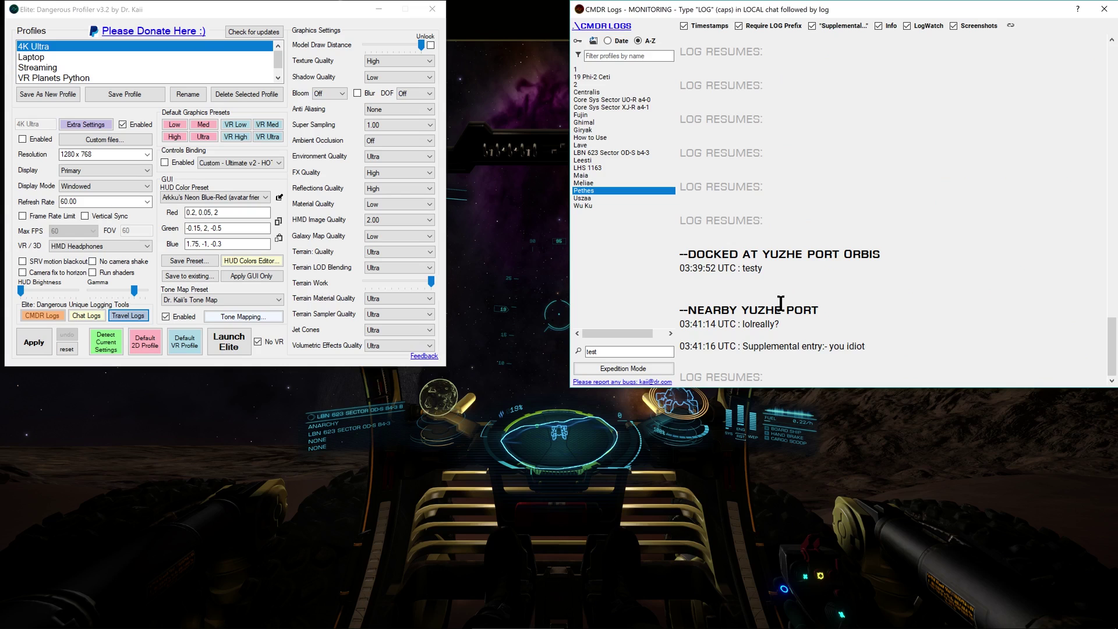
pyautogui.scroll(5, 781, 303)
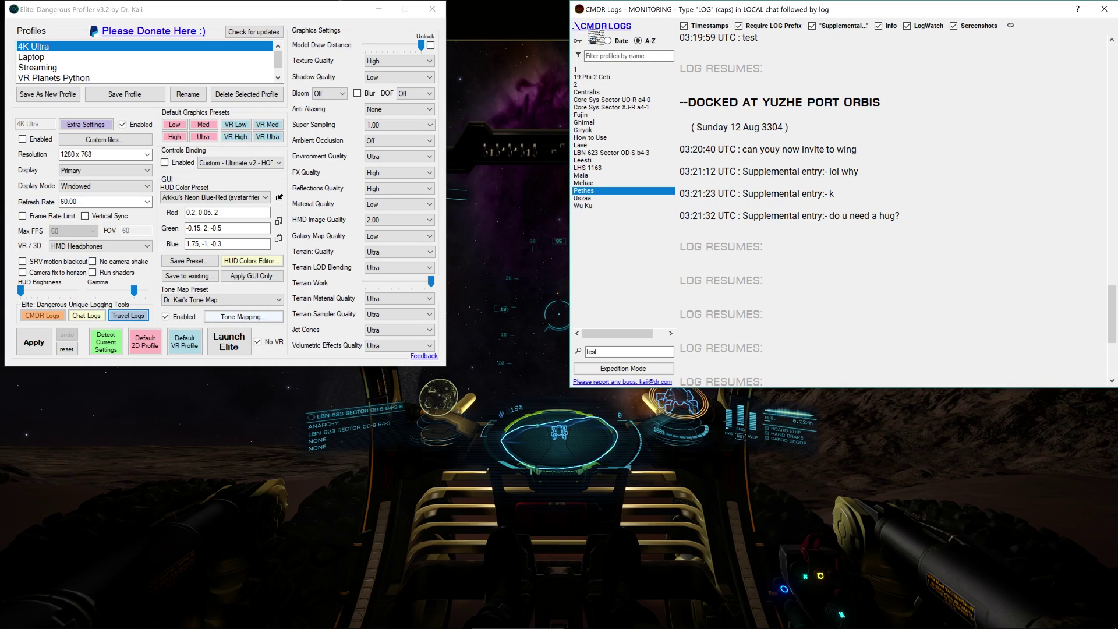
pyautogui.click(1104, 9)
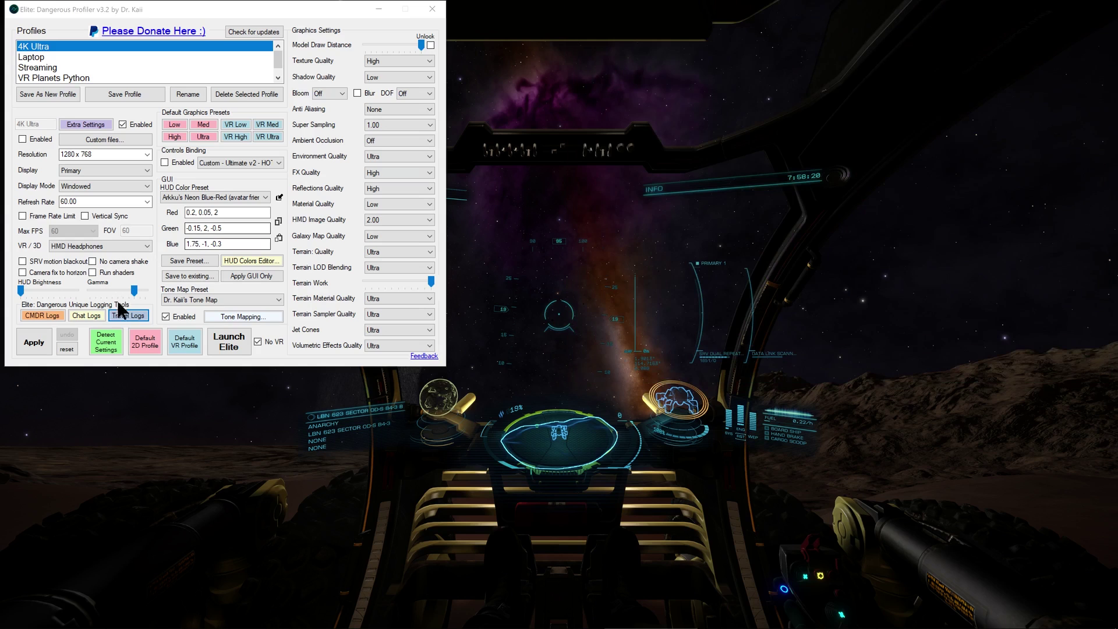
# - In Chat Logs, show the chat history from 7 October 2018 until 11 October 2018 and look through the messages
pyautogui.click(86, 315)
pyautogui.click(625, 339)
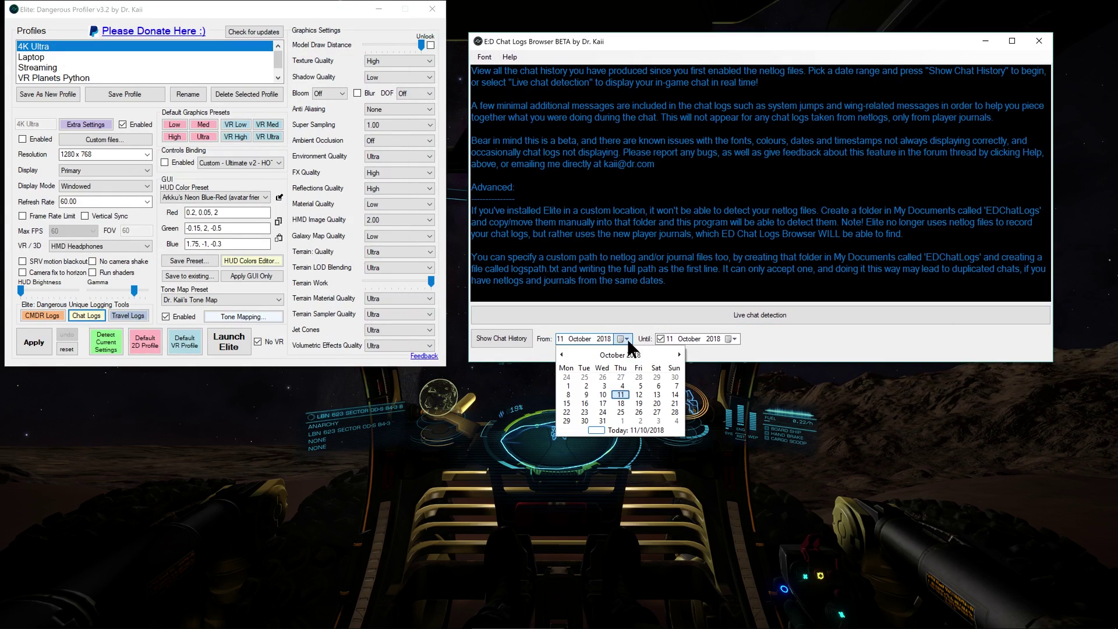
pyautogui.click(675, 386)
pyautogui.click(505, 339)
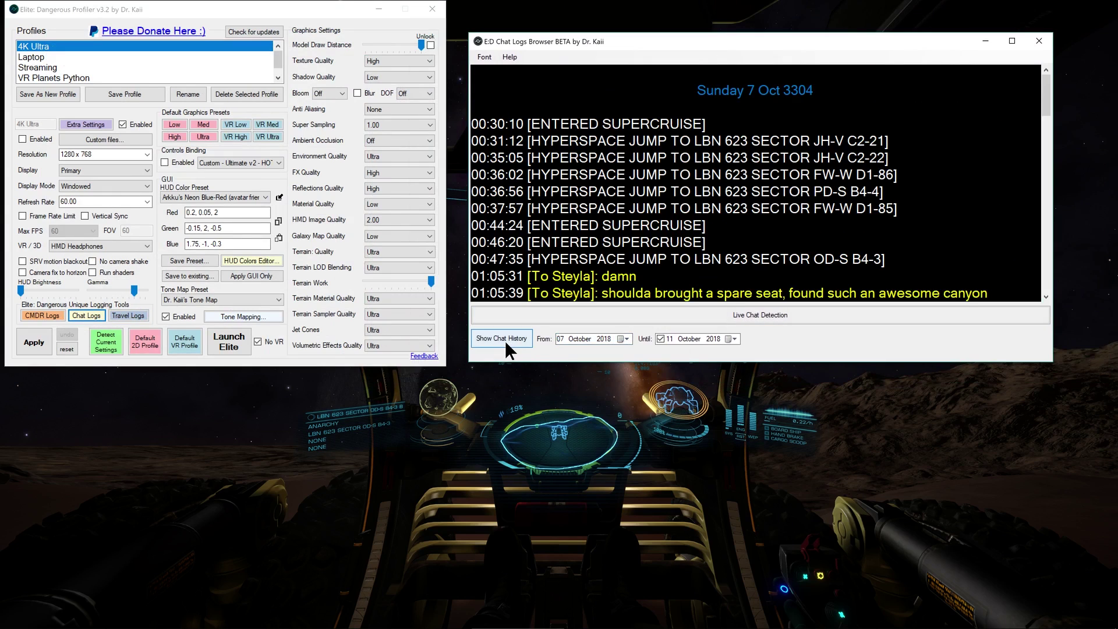
pyautogui.scroll(-7, 587, 276)
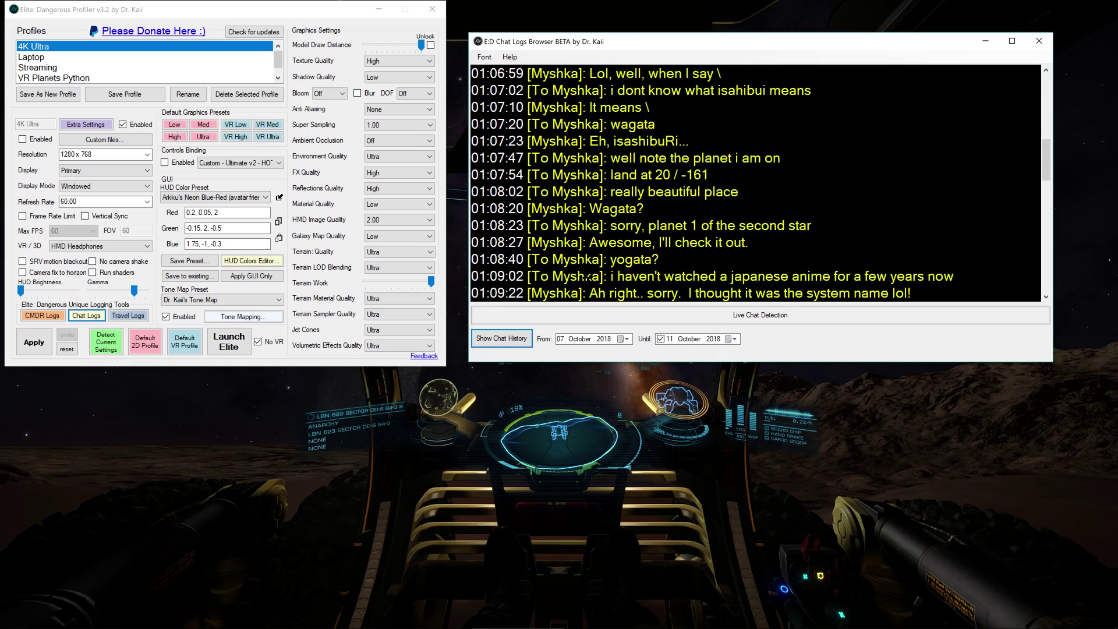
pyautogui.scroll(-12, 587, 276)
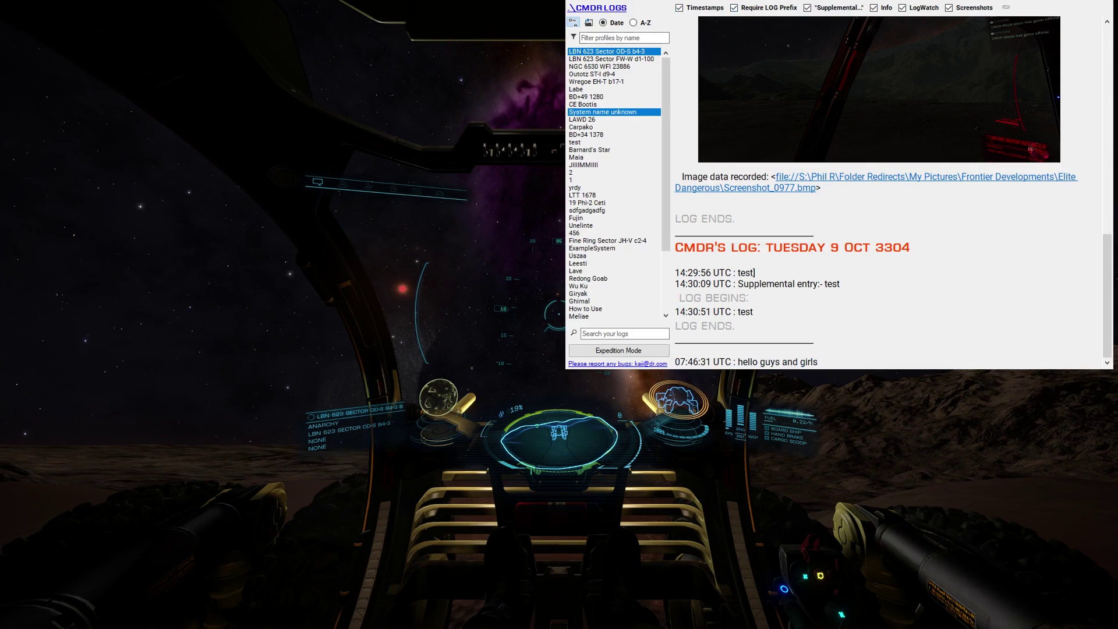
# - In the game's local chat, send "nothing will get sent now" and "LOG unless I prefix it with LOG"
pyautogui.press('Return')
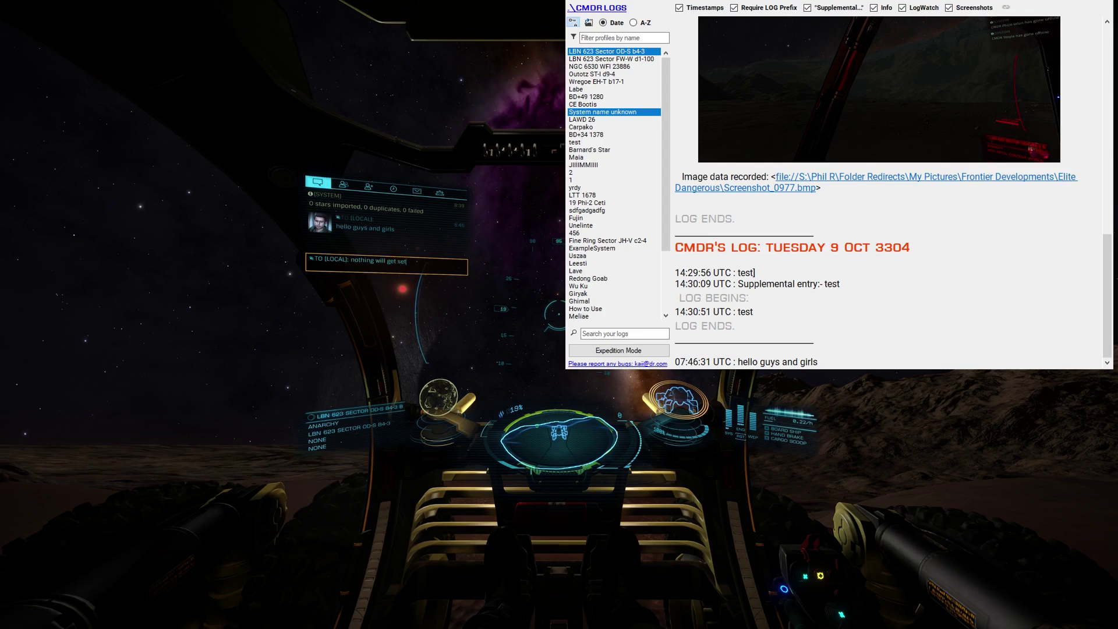
pyautogui.press('Return')
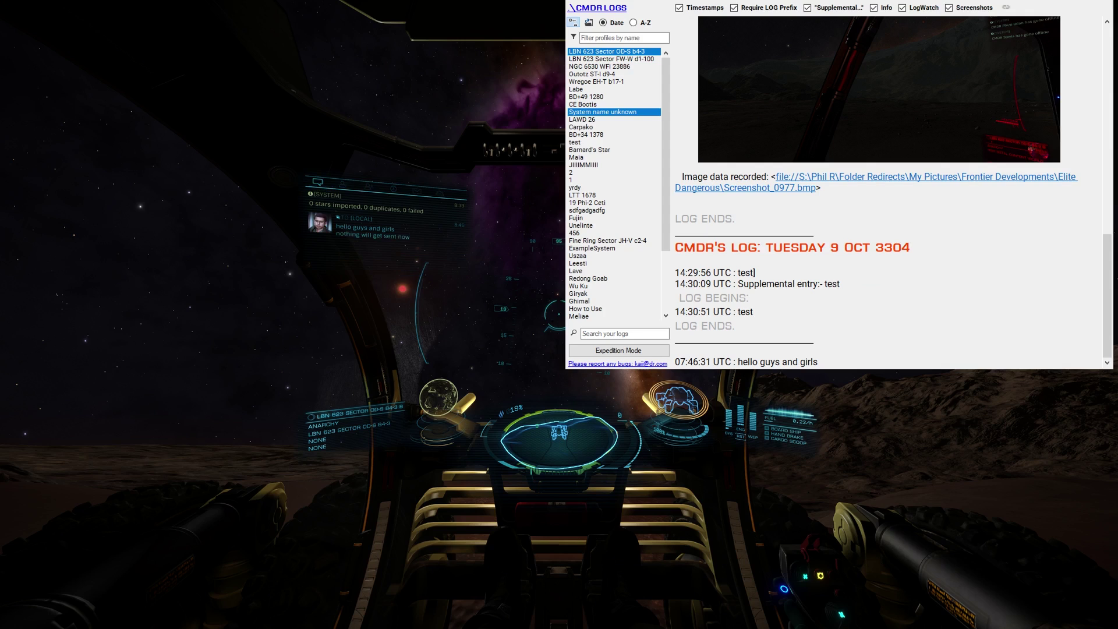
pyautogui.press('Return')
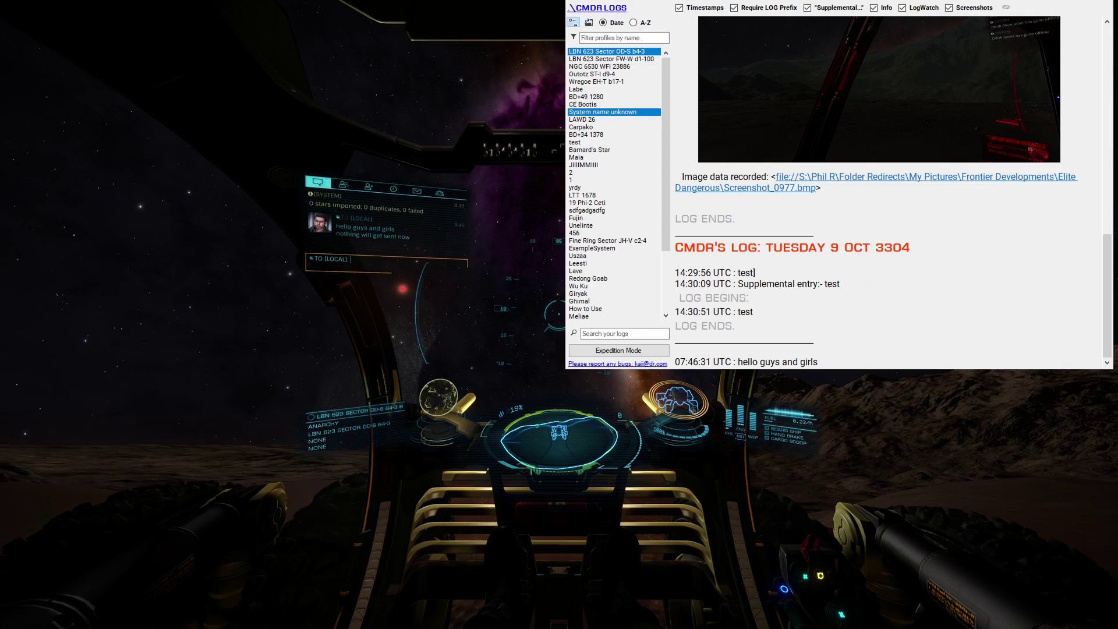
pyautogui.write('LOG unless I prefix it with LOG')
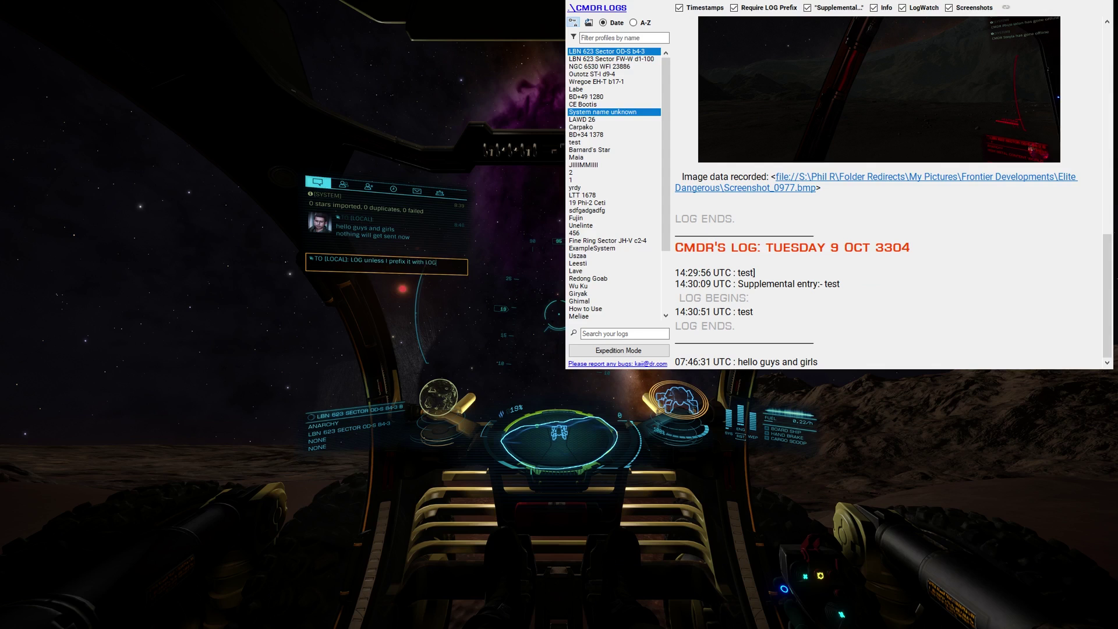
pyautogui.press('Return')
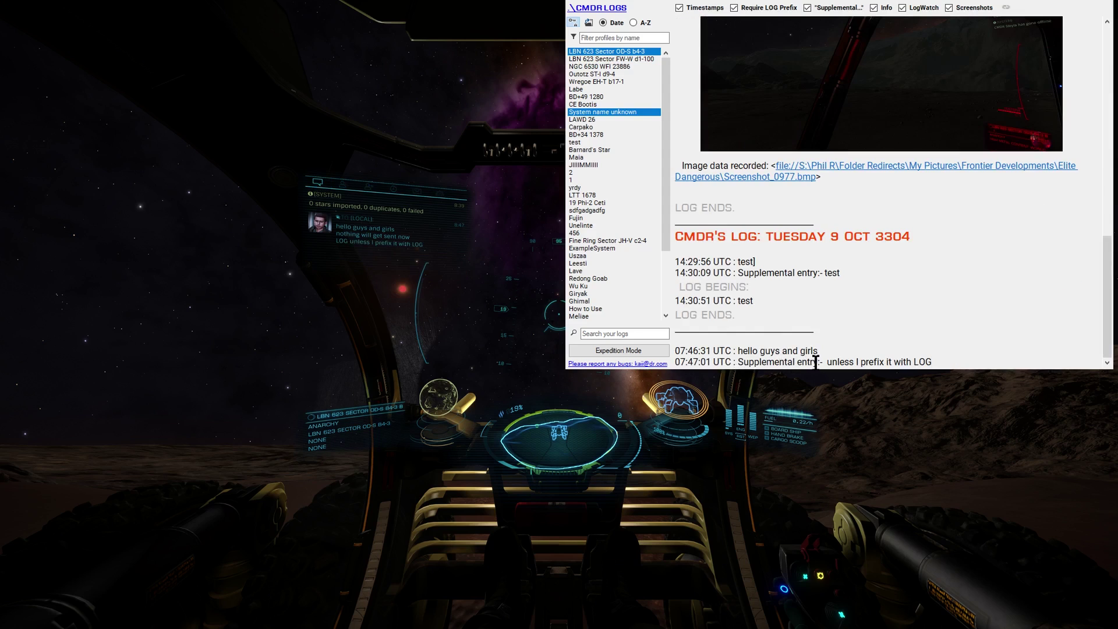
# - Highlight the new entry's "Supplemental entry:-" prefix, and look through the LBN 623 Sector OD-S b4-3 log in a separate, repositioned window
pyautogui.moveTo(821, 362); pyautogui.dragTo(740, 362)
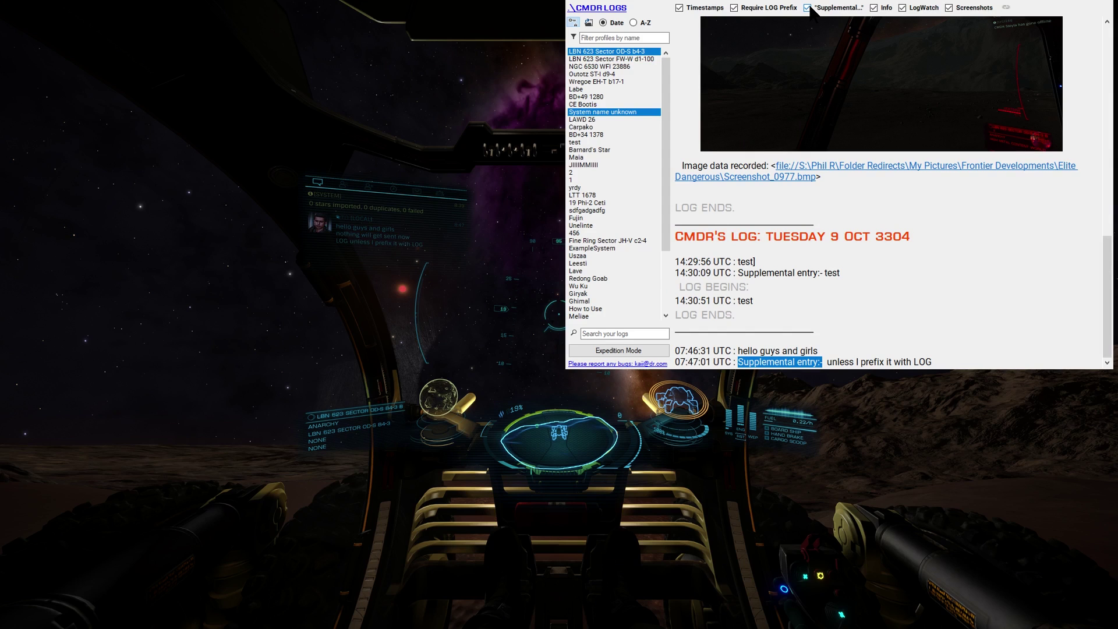
pyautogui.doubleClick(734, 362)
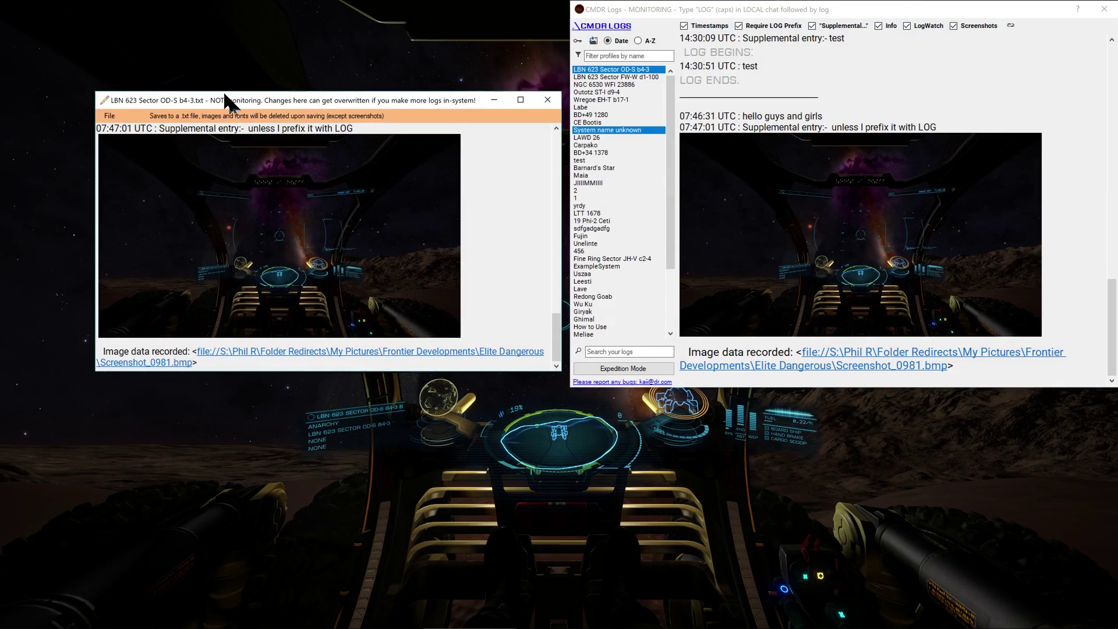
pyautogui.moveTo(216, 109); pyautogui.dragTo(160, 44)
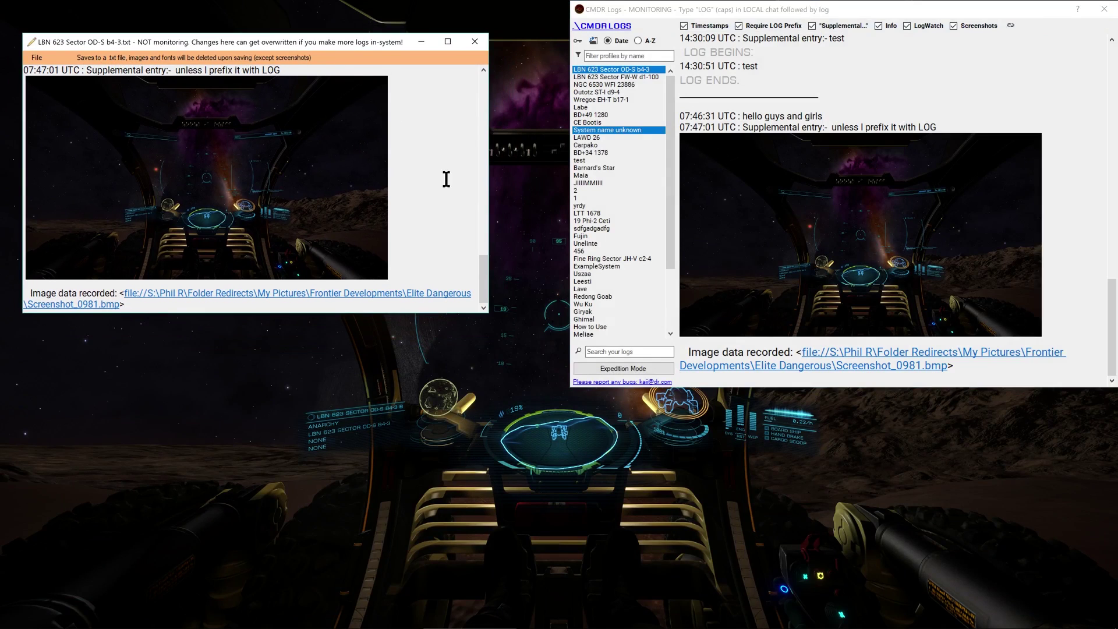
pyautogui.scroll(2, 446, 179)
pyautogui.scroll(-6, 446, 180)
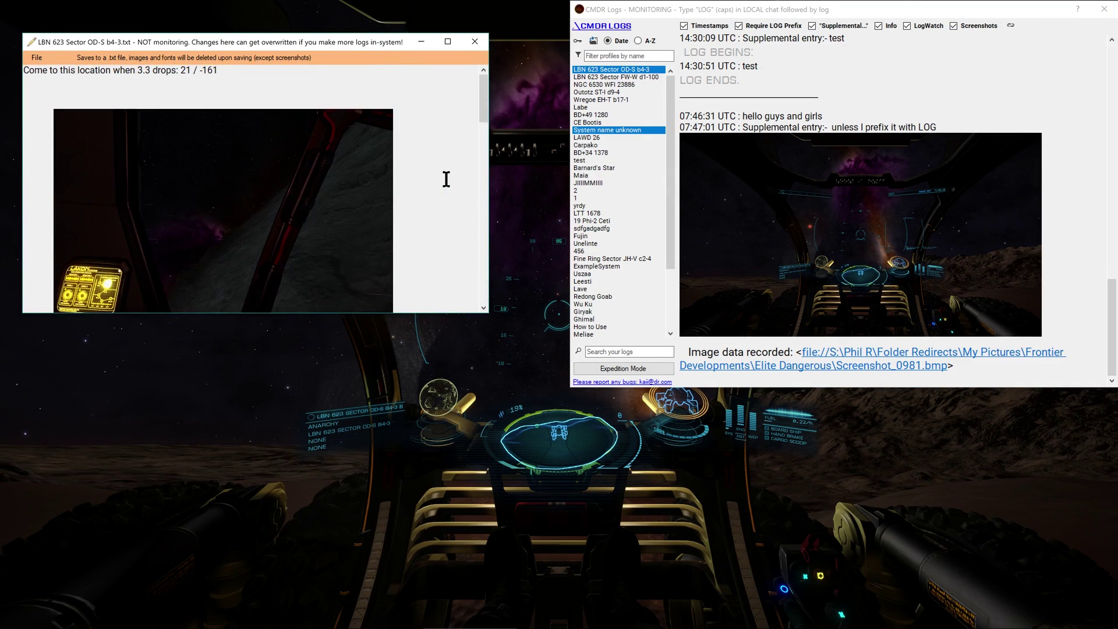